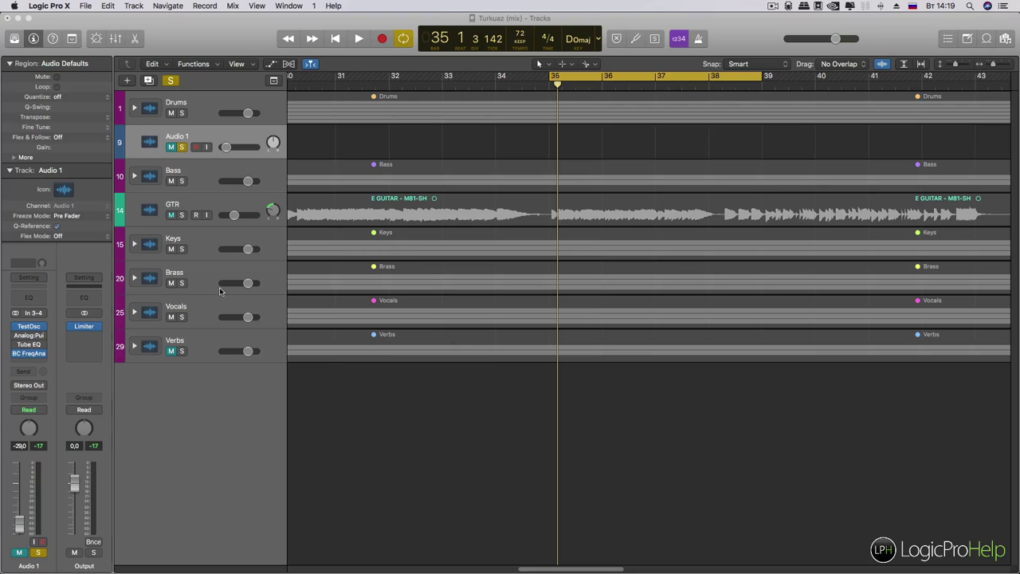
Open the Analog:PuigTec EQP1A and Vintage Tube EQ plug-ins on Audio 1 and arrange their windows side by side.
left_click(29, 336)
left_click_drag(507, 226, 462, 133)
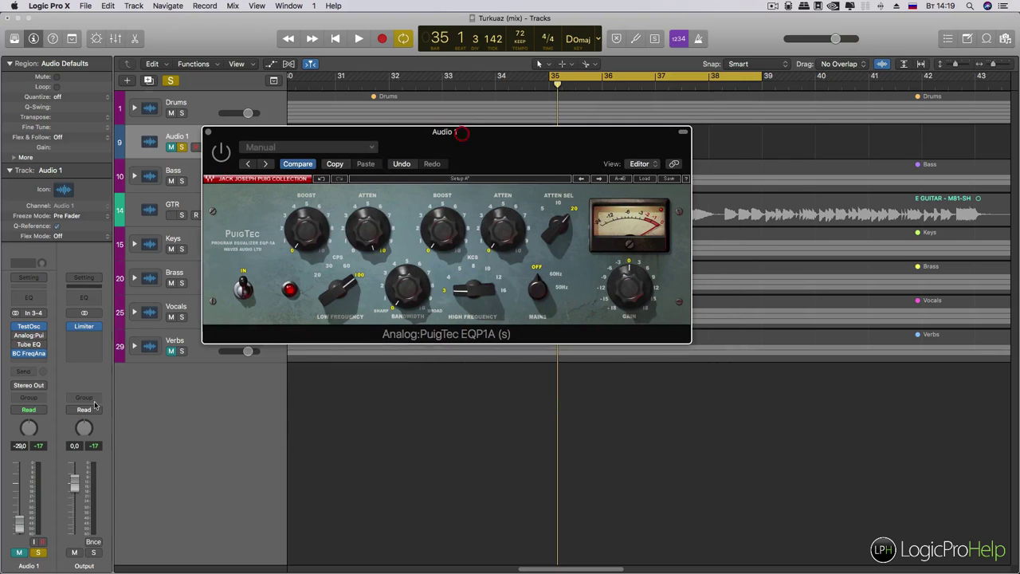
left_click(29, 345)
left_click_drag(434, 181, 763, 144)
left_click_drag(366, 131, 209, 120)
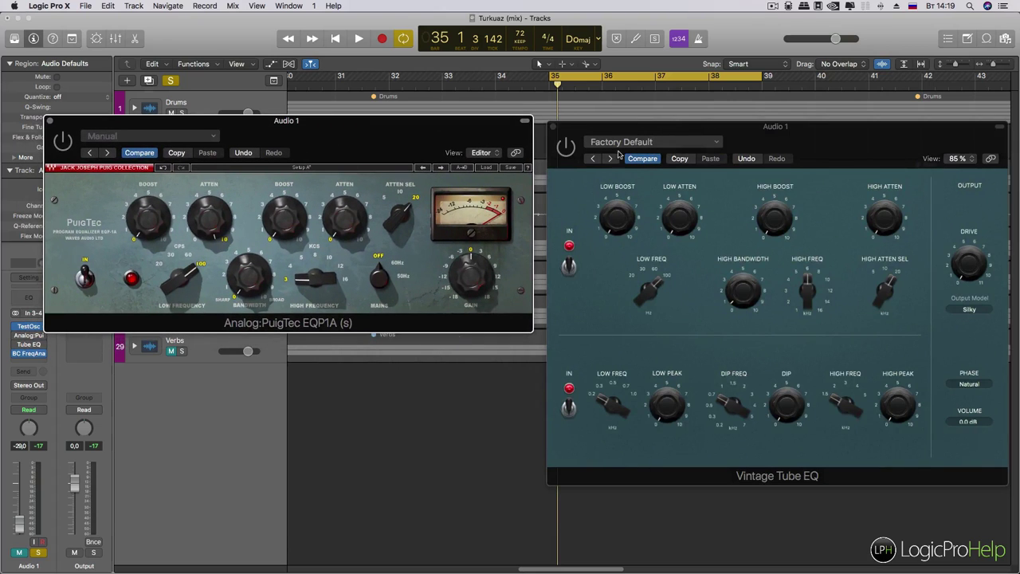
left_click_drag(700, 125, 657, 120)
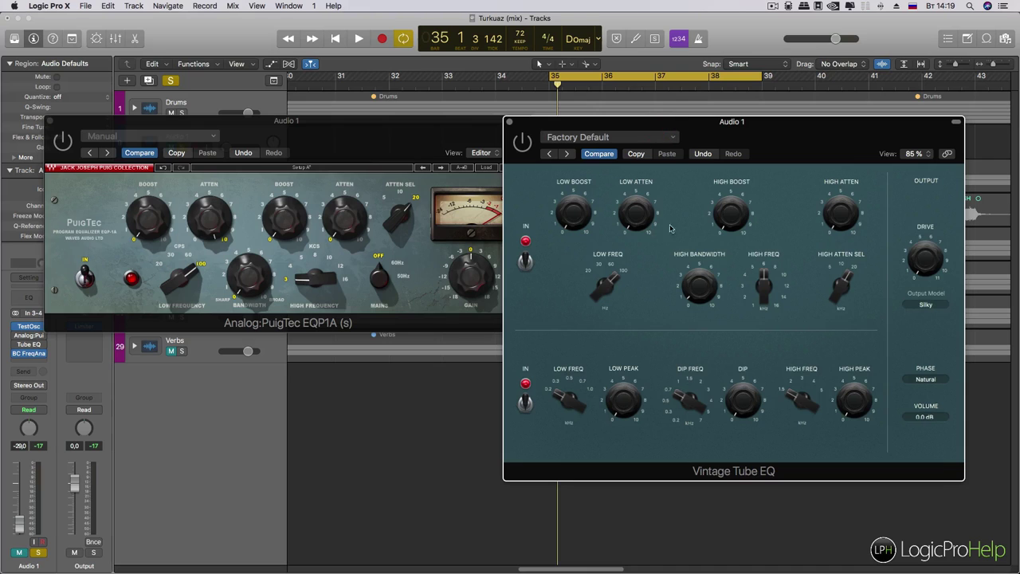
mouse_move(747, 143)
left_mouse_down()
mouse_move(841, 143)
mouse_move(763, 142)
left_mouse_up()
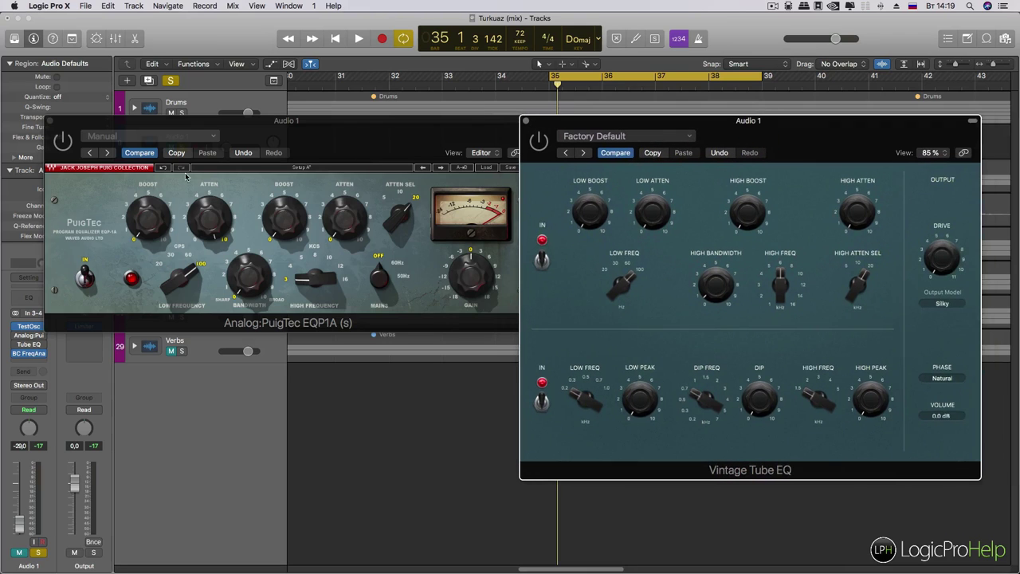
left_click_drag(275, 138, 308, 141)
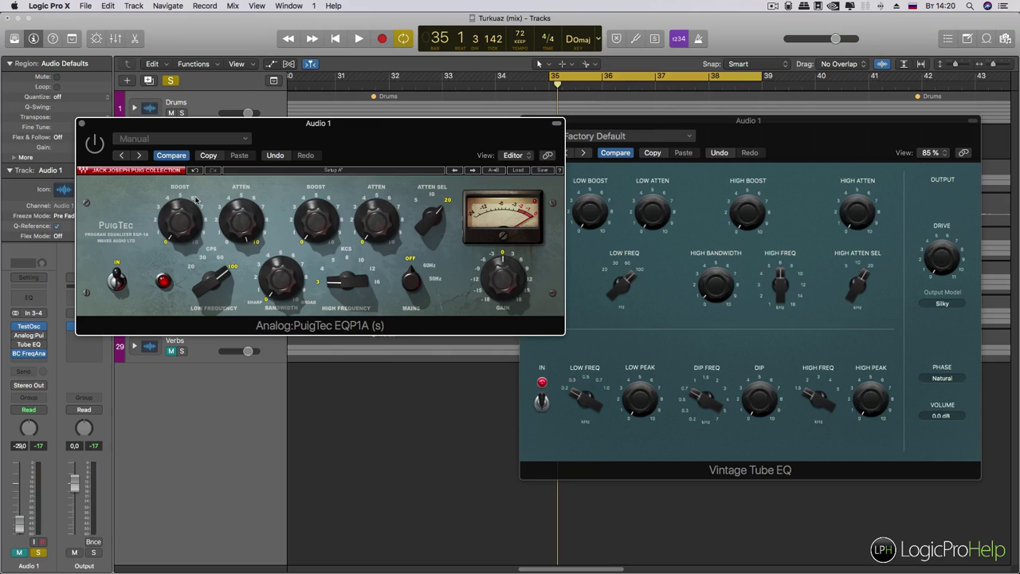
Set the low-frequency attenuation of the PuigTec EQP1A to 0.
left_click(212, 279)
left_click(175, 230)
left_click(236, 212)
left_click_drag(239, 212, 240, 241)
left_click(195, 222)
left_click(244, 223)
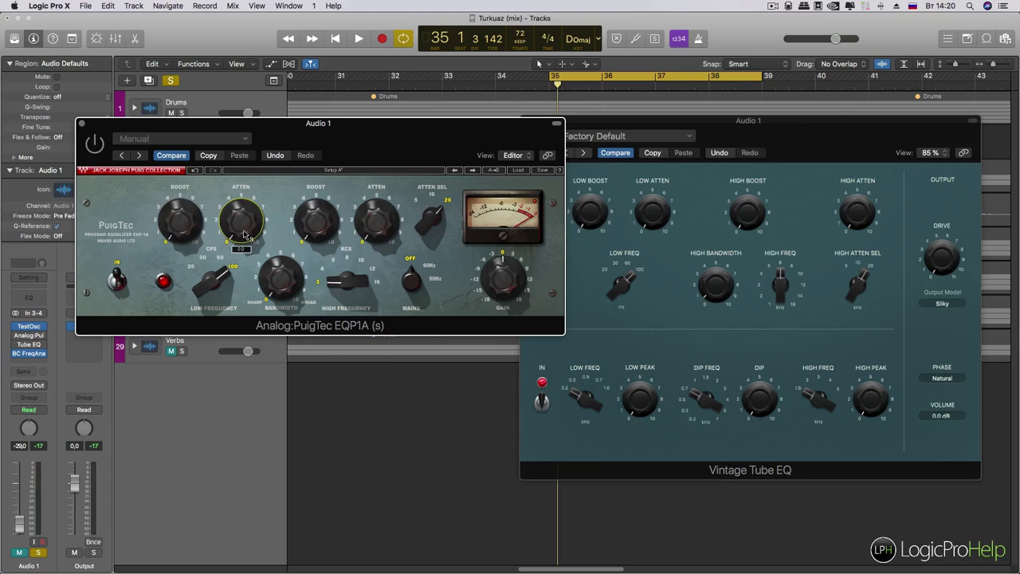
Try raising the PuigTec's low-frequency boost to about 4, adjust the low attenuation, and return both knobs to 0.
left_click_drag(172, 234, 171, 213)
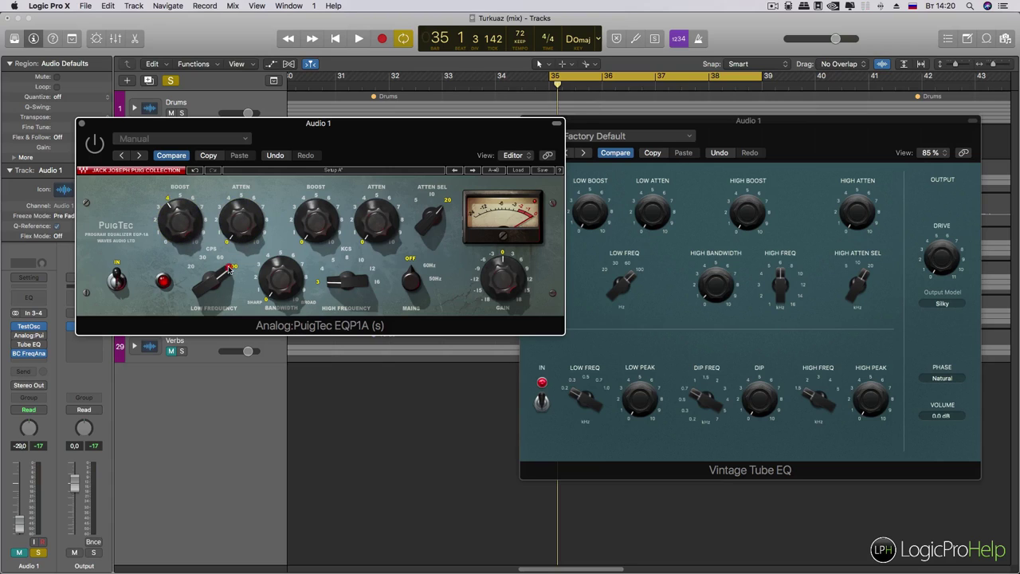
left_click(239, 232)
left_click_drag(239, 231, 239, 214)
left_click_drag(161, 225, 162, 255)
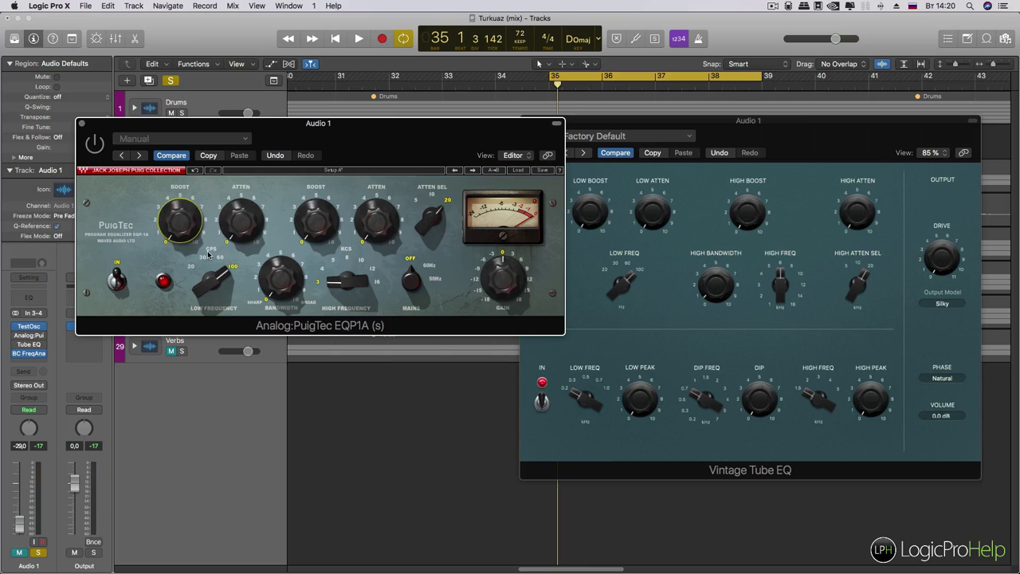
Move the PuigTec EQP1A window away from the track headers and close it.
left_click_drag(293, 140, 391, 156)
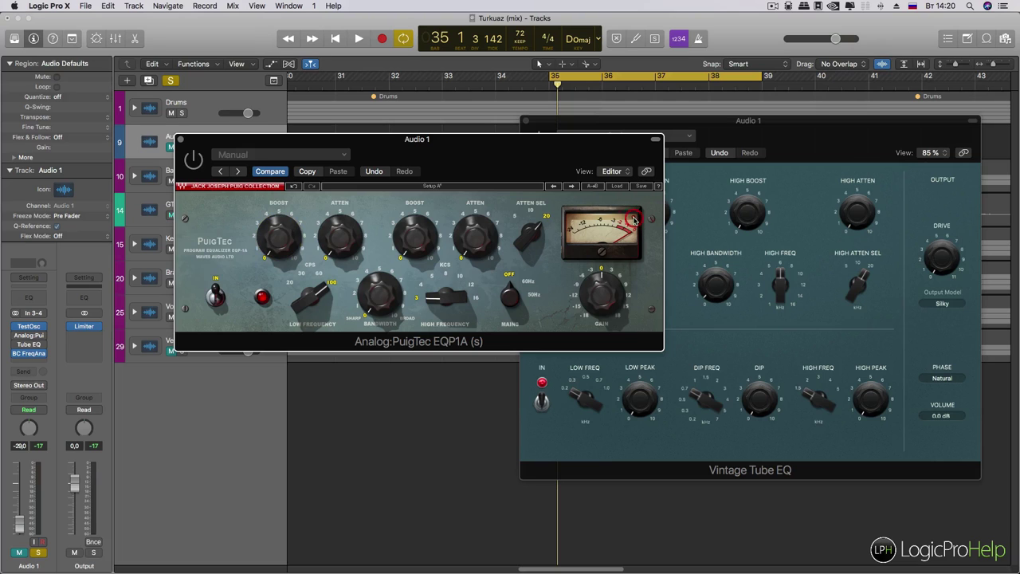
left_click_drag(483, 163, 469, 196)
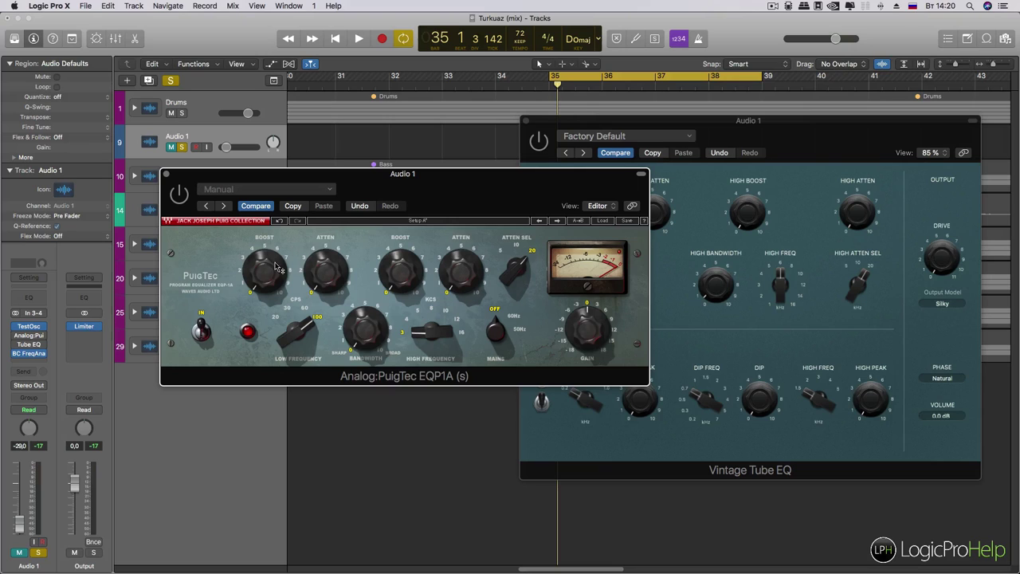
left_click_drag(310, 173, 433, 215)
left_click(433, 216)
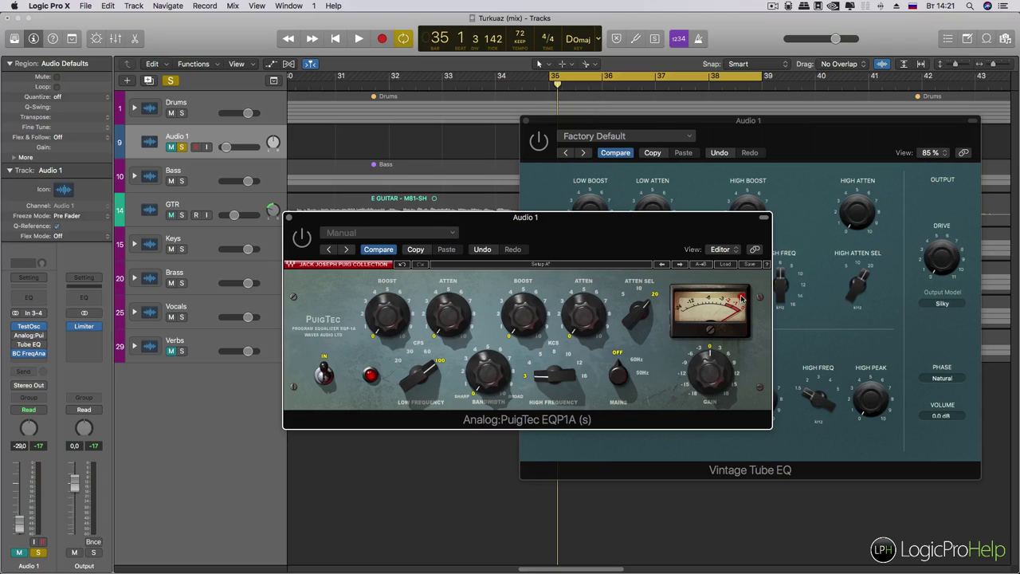
left_click(289, 217)
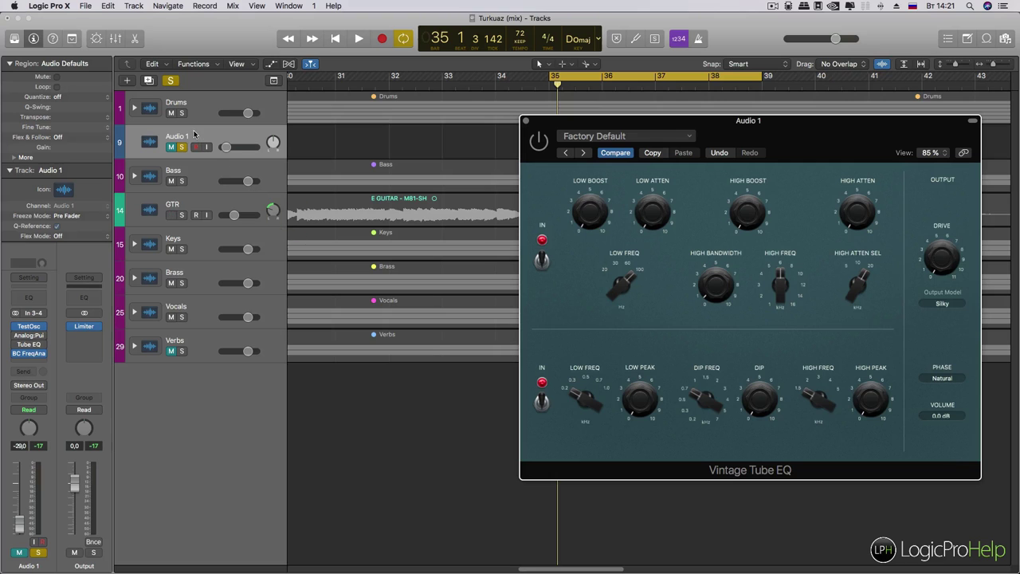
Move the Audio 1 track below Verbs and check the White Noise generator in its Test Oscillator.
left_click_drag(200, 136, 197, 372)
mouse_move(32, 326)
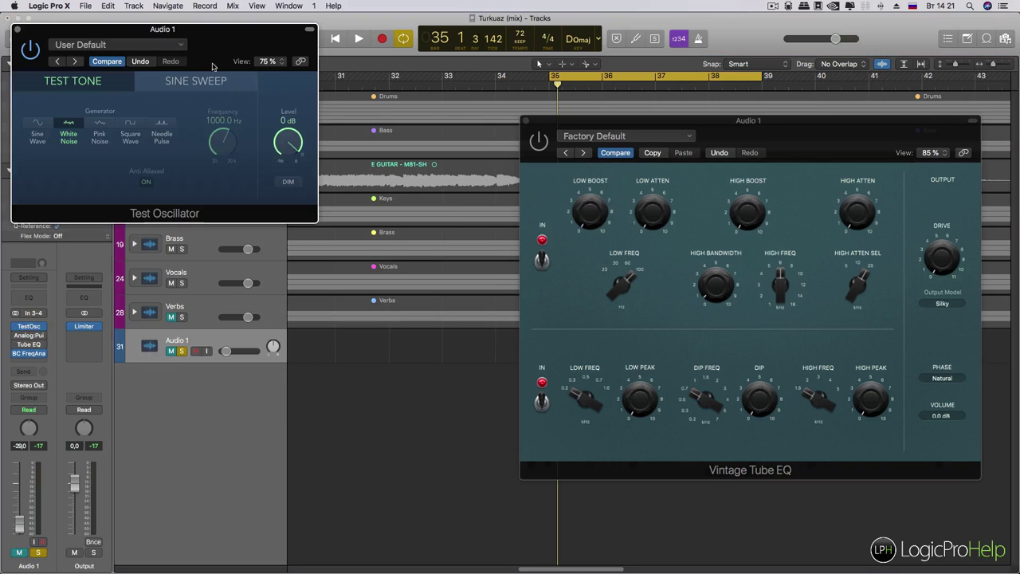
left_click_drag(159, 11, 408, 93)
left_click(325, 200)
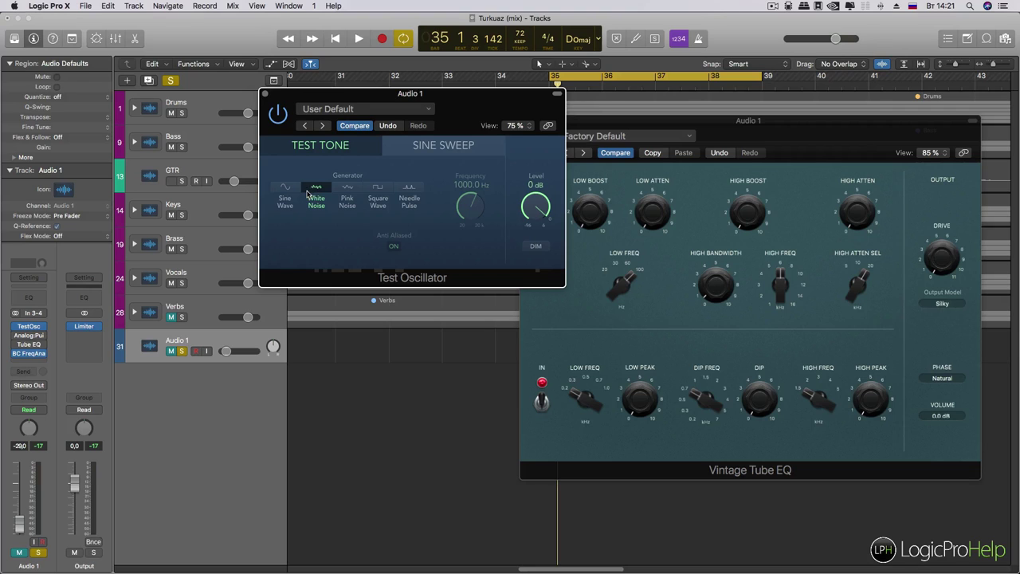
left_click(265, 95)
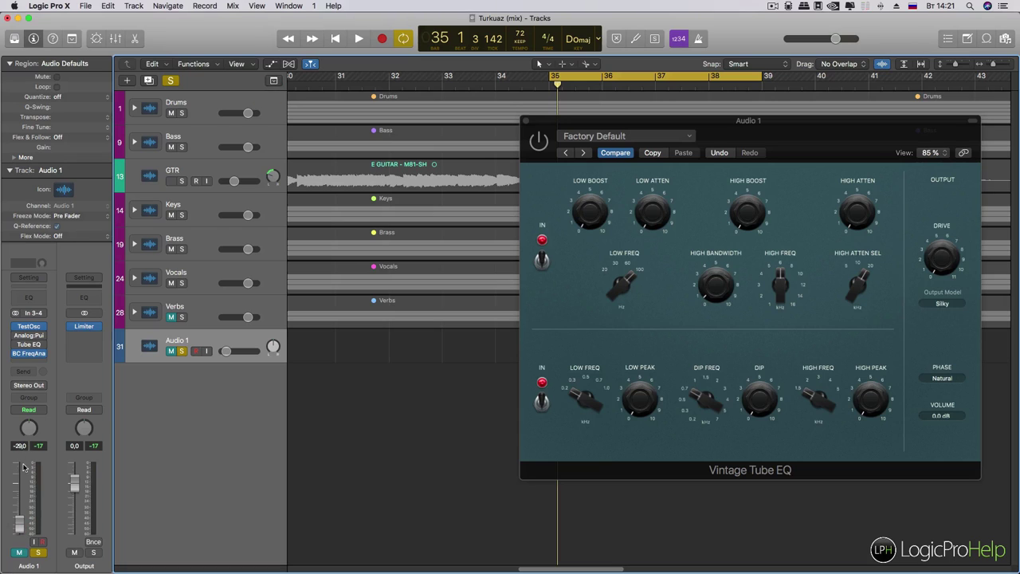
Briefly unmute Audio 1, set its channel level to -28.0 dB, and reposition the Vintage Tube EQ window.
left_click(17, 553)
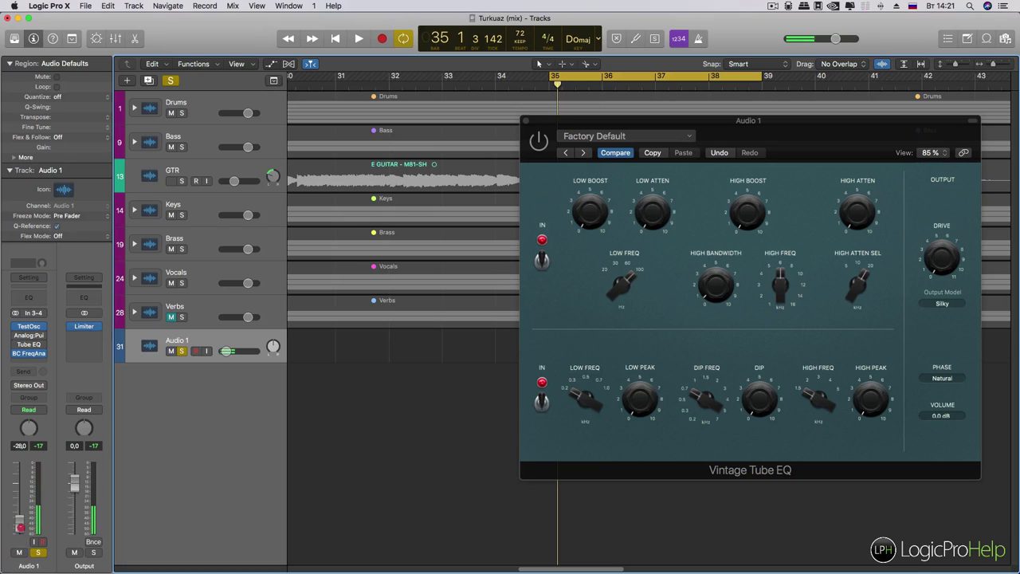
left_click(19, 552)
left_click_drag(594, 127, 565, 148)
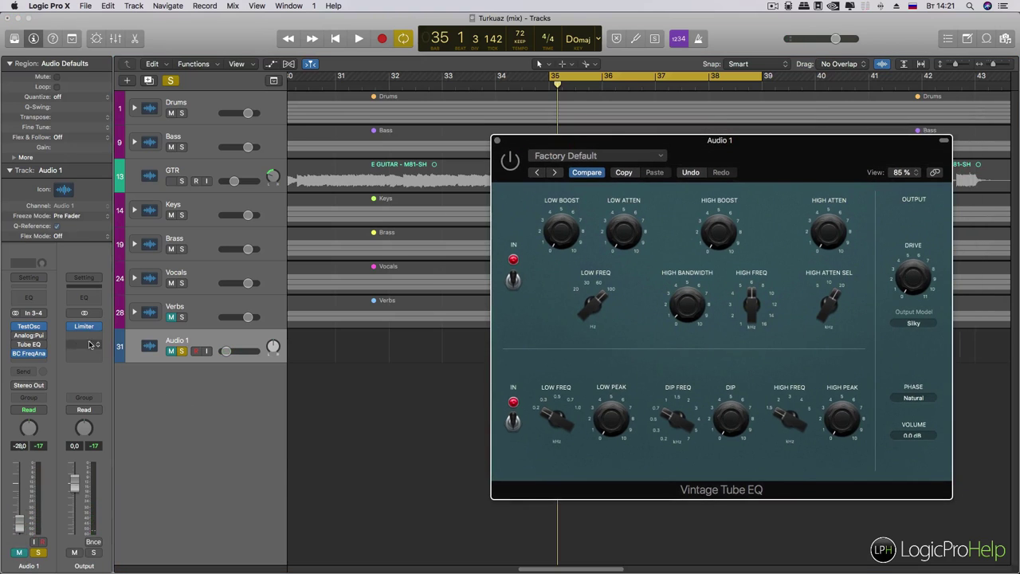
Recheck the Test Oscillator, close it, and reopen the PuigTec EQP1A window over the lower part of the Vintage Tube EQ.
left_click(29, 327)
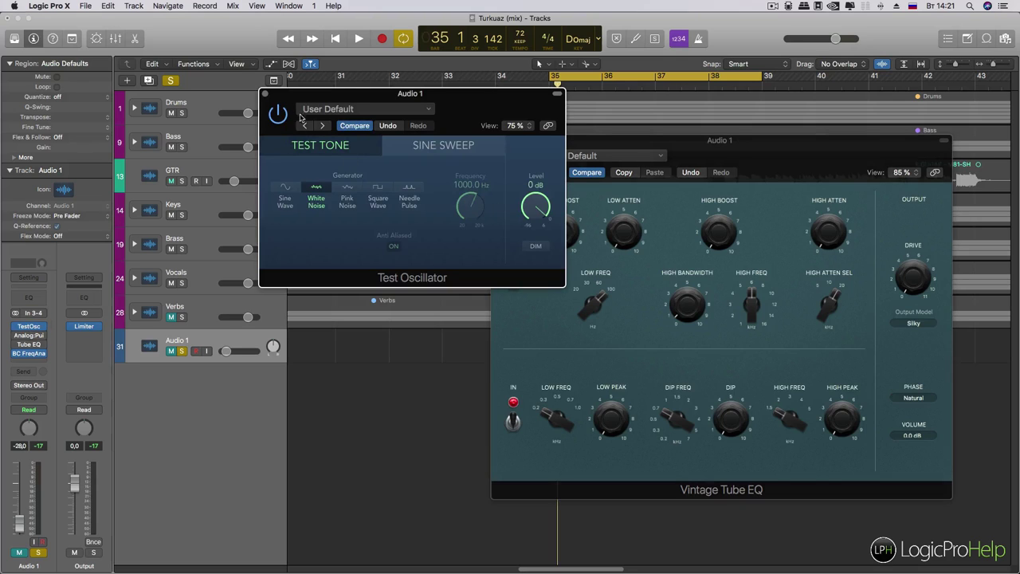
left_click(265, 94)
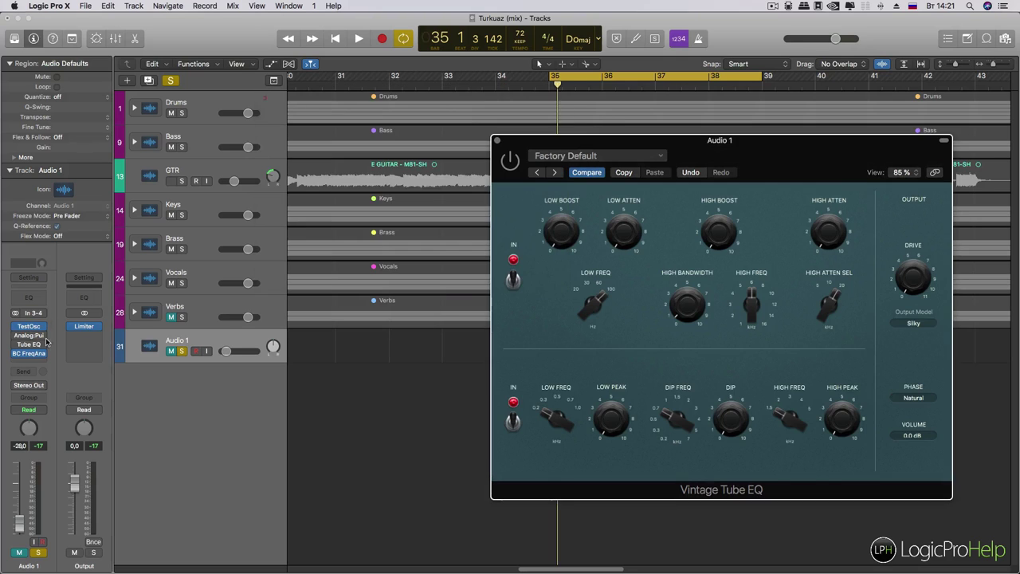
left_click(29, 339)
left_click(28, 339)
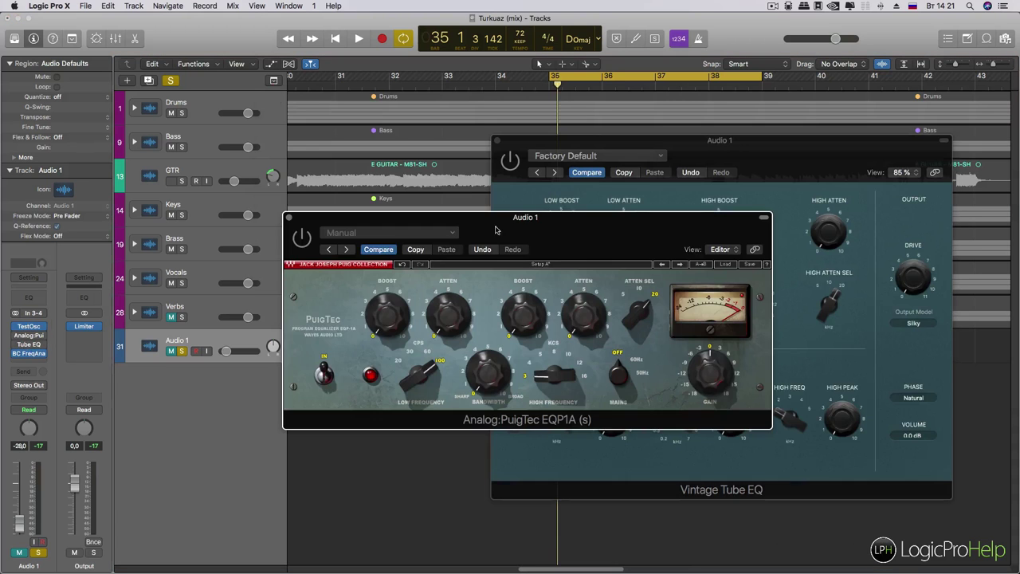
left_click_drag(478, 208, 689, 259)
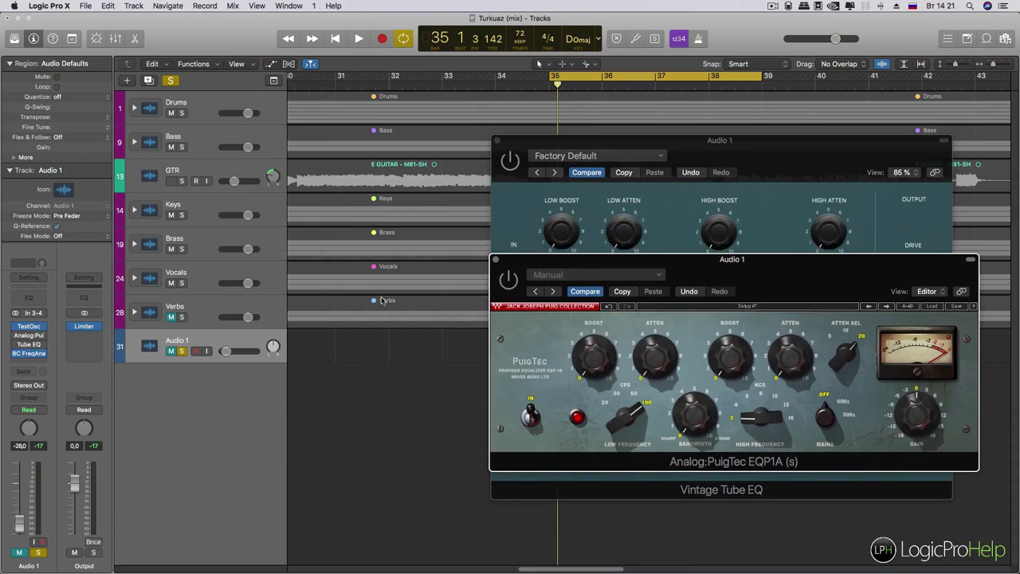
Open the BC FreqAnalyst Multi analyzer on Audio 1 and move its window clear of the channel strip and track headers.
left_click(29, 354)
left_click_drag(441, 33, 511, 130)
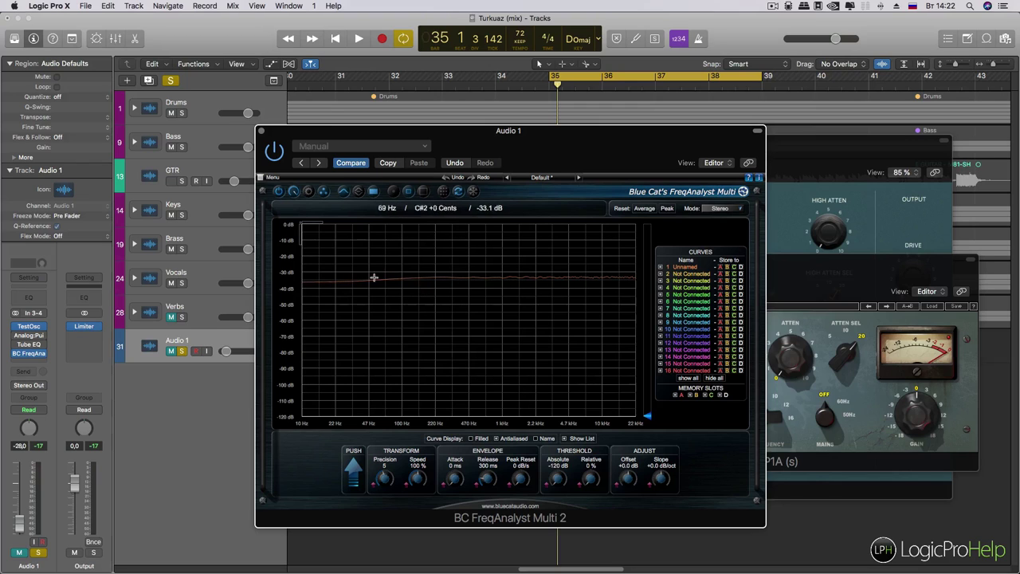
left_click_drag(534, 140, 731, 249)
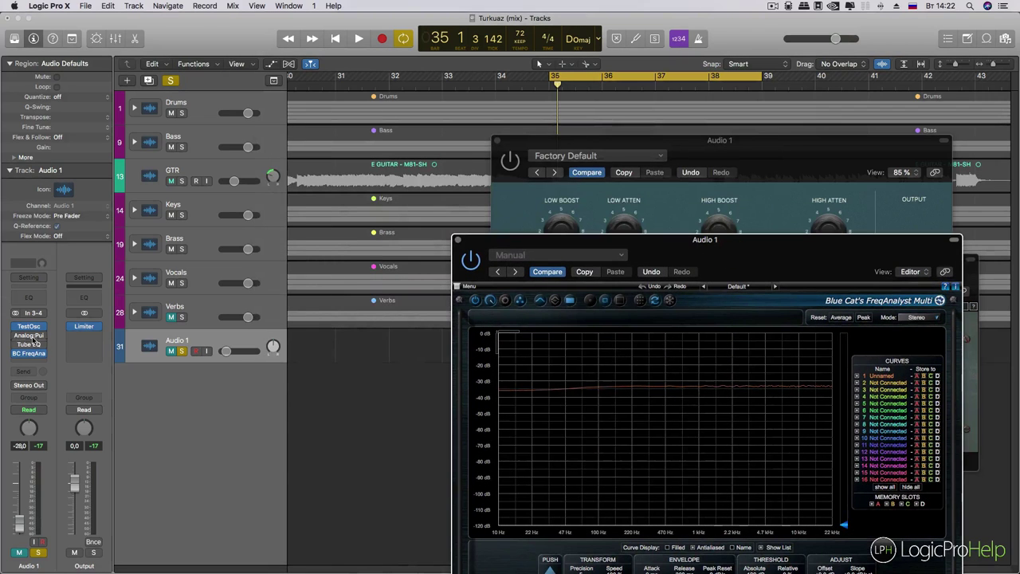
Enable the PuigTec EQP1A on Audio 1 and place its window clear of the analyzer graph.
left_click(17, 336)
left_click(27, 337)
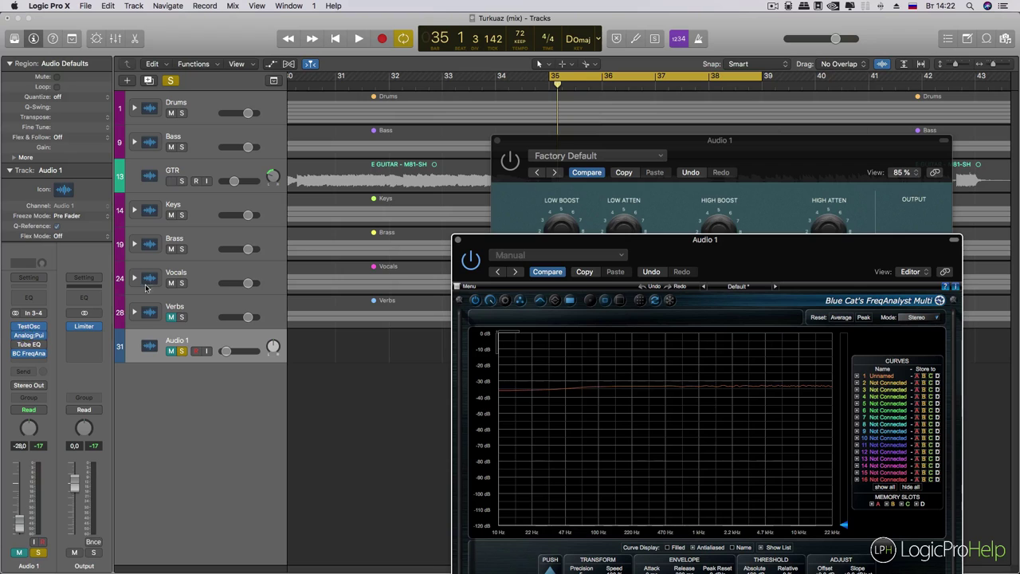
left_click(28, 336)
left_click_drag(699, 270, 273, 79)
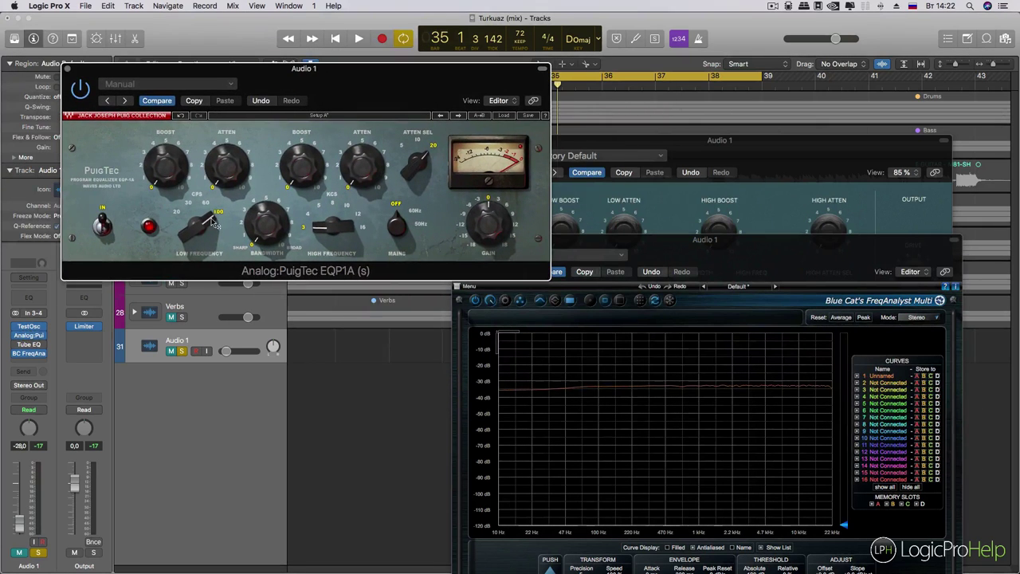
Raise the PuigTec's low-frequency boost close to maximum at 100 CPS and refresh the analyzer curve.
left_click(198, 225)
left_click(165, 177)
left_click_drag(166, 177, 165, 133)
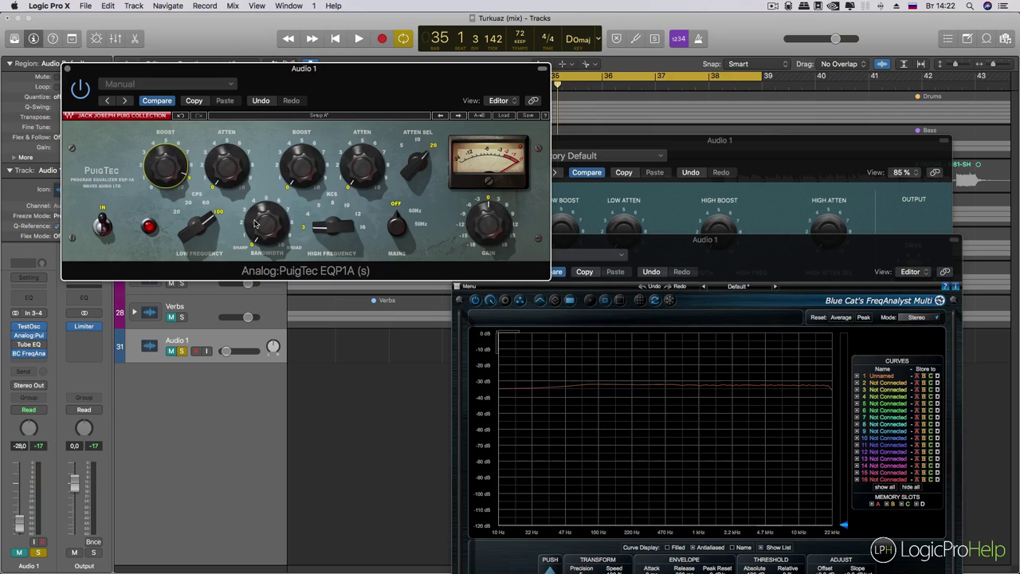
left_click(668, 253)
left_click(655, 303)
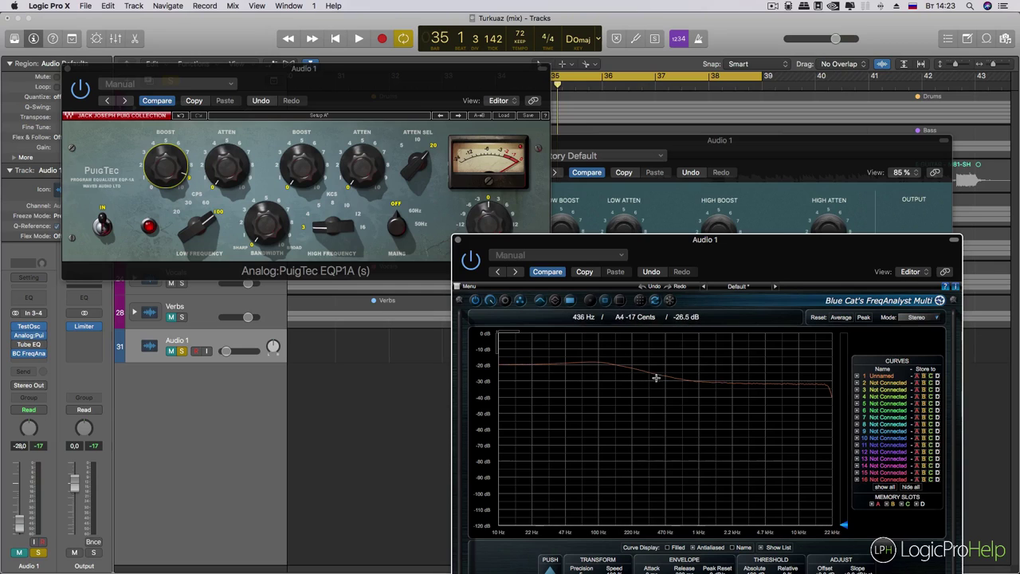
Return the PuigTec's low-frequency boost to 0 and refresh the analyzer curve.
left_click(171, 168)
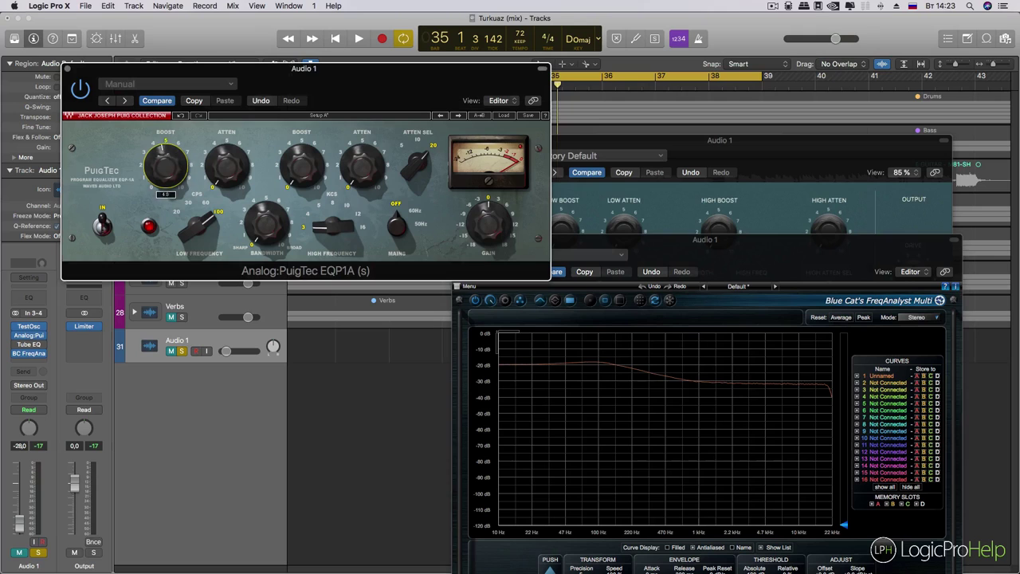
left_click(652, 297)
left_click(655, 299)
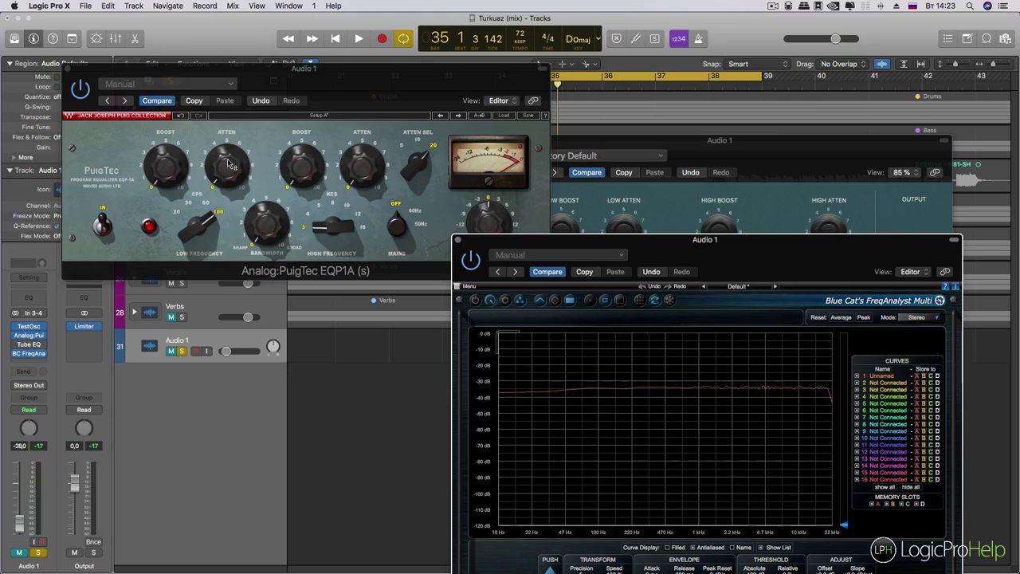
Set the PuigTec's low-frequency attenuation to 10 and refresh the analyzer curve.
left_click(230, 164)
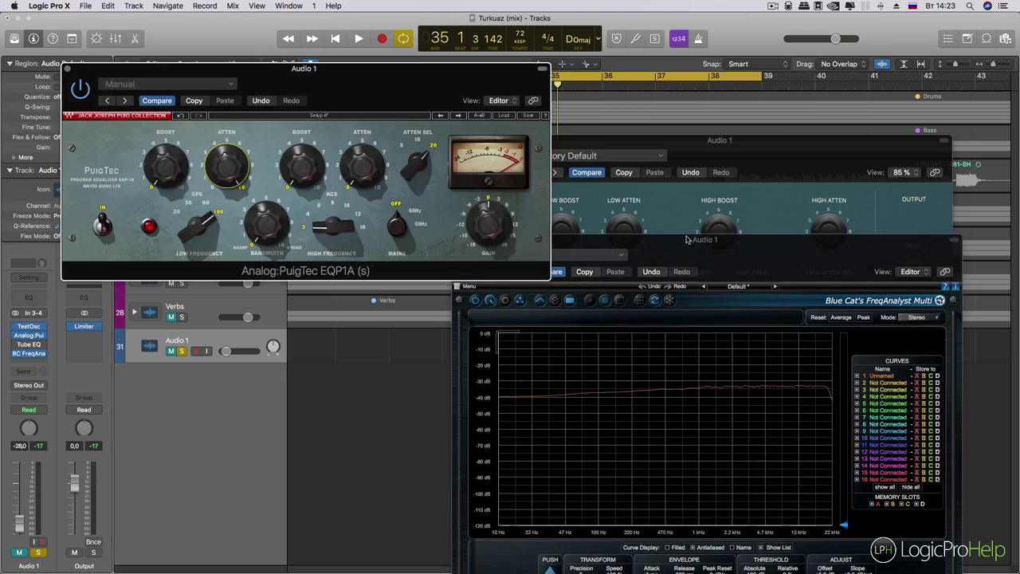
left_click(688, 239)
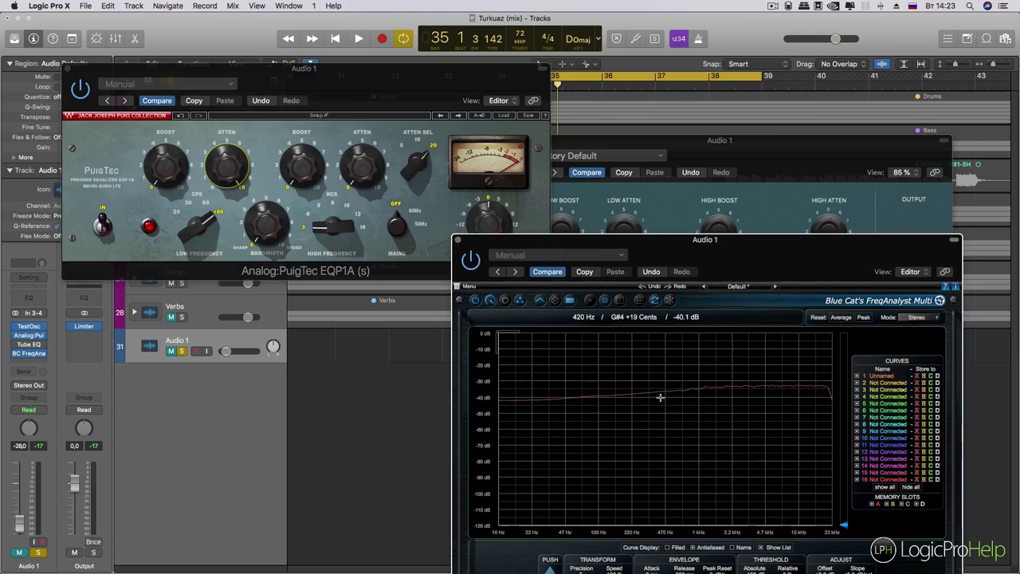
left_click(656, 300)
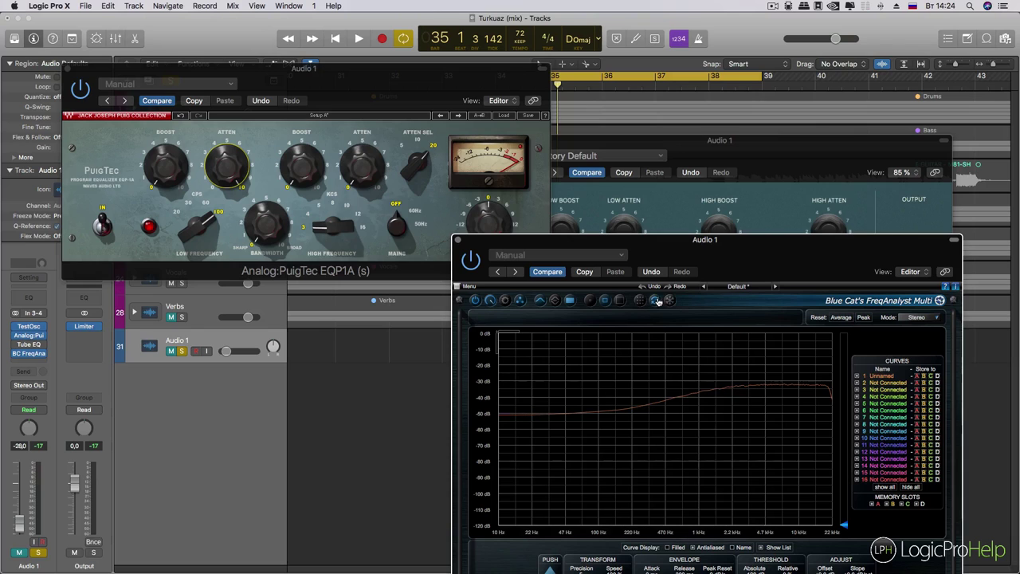
Compare the analyzer curve with the PuigTec EQP1A bypassed and re-enabled, refreshing the analyzer each time.
left_click(155, 139)
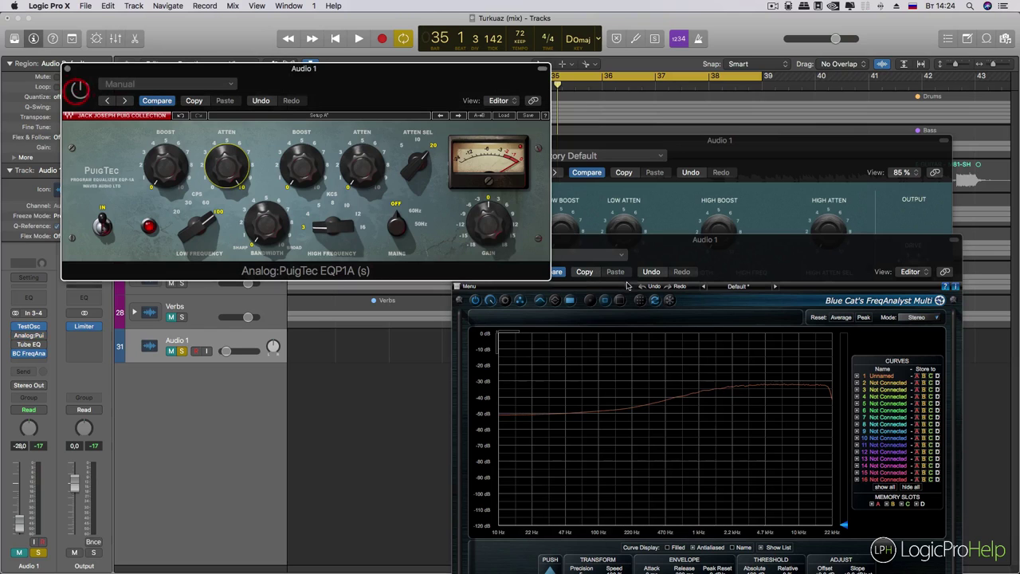
left_click(653, 302)
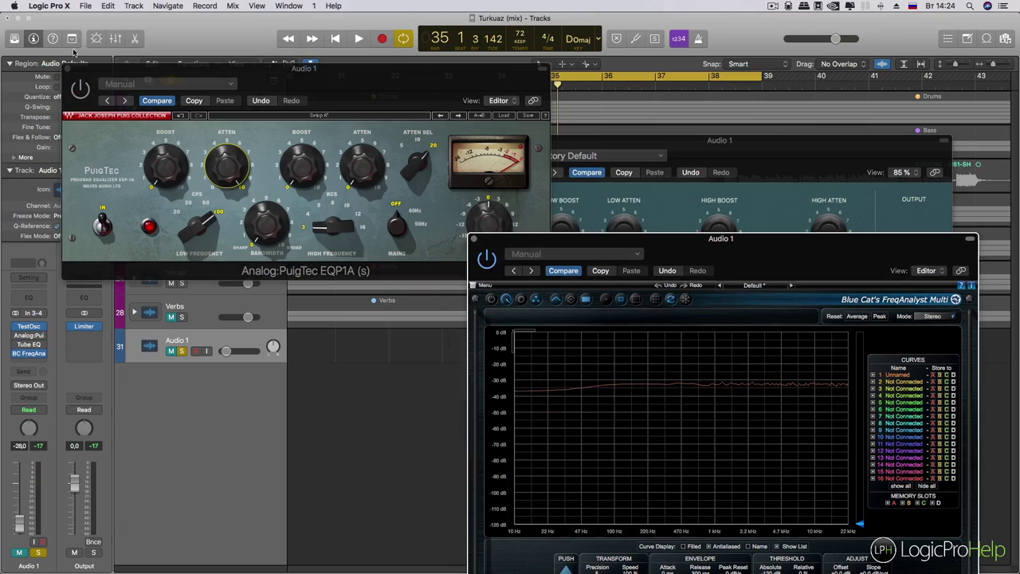
left_click(76, 88)
left_click(674, 302)
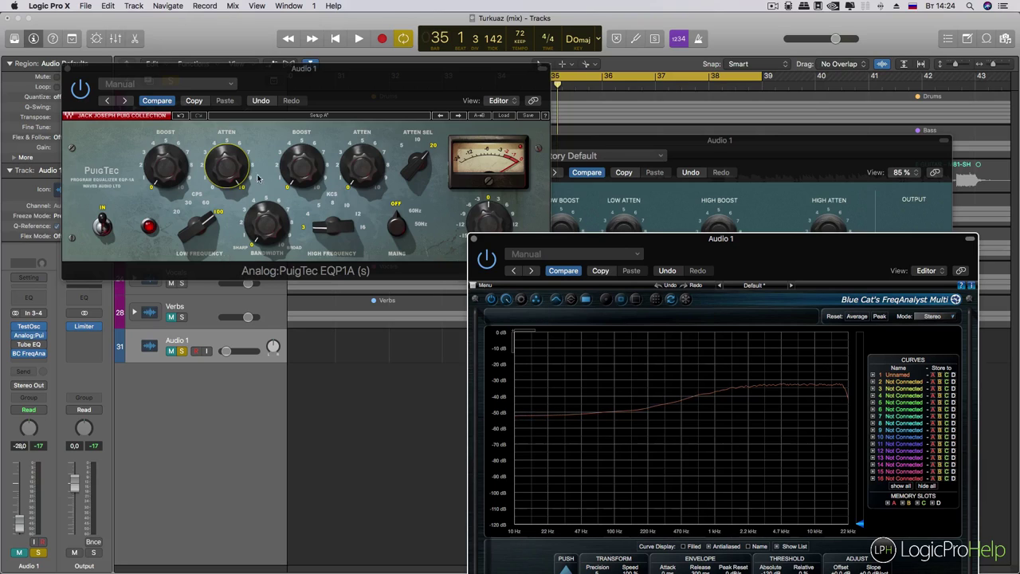
Return the PuigTec's low-frequency attenuation to 0 and bring the frequency analyzer to the front.
left_click(236, 172)
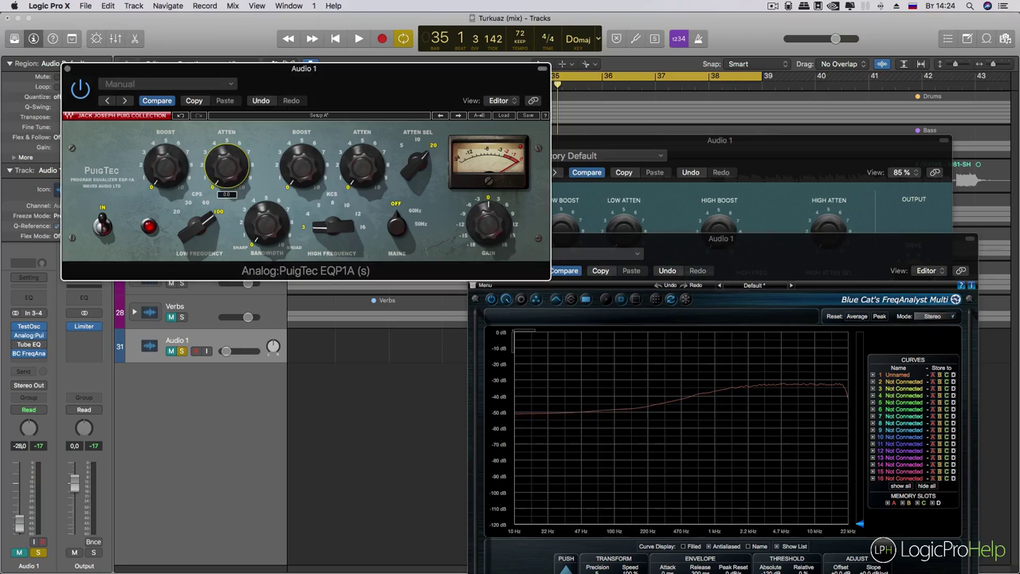
left_click_drag(292, 72, 286, 69)
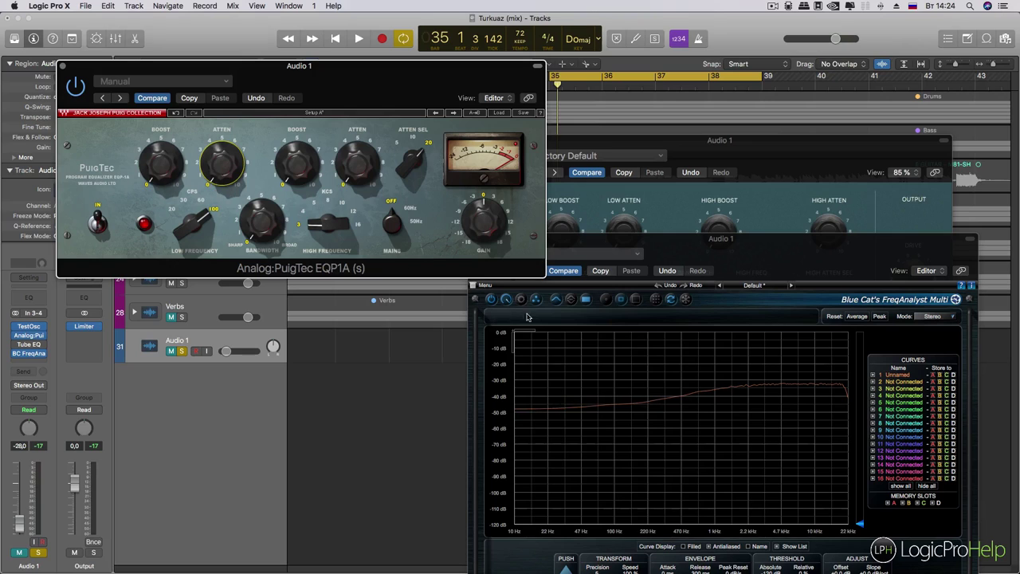
left_click(648, 239)
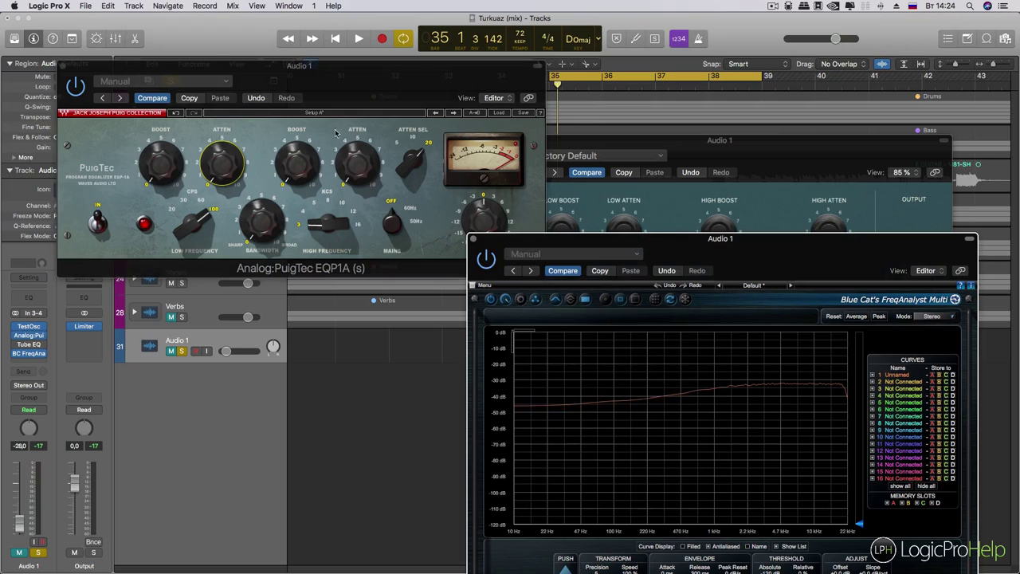
left_click(387, 88)
left_click_drag(361, 74, 346, 196)
left_click_drag(450, 193, 426, 173)
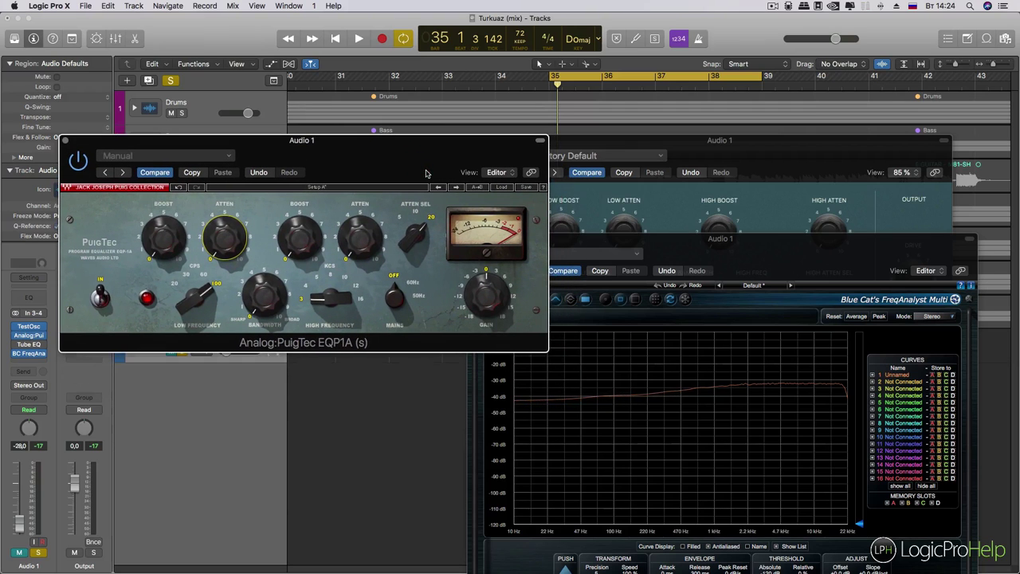
left_click_drag(427, 172, 412, 172)
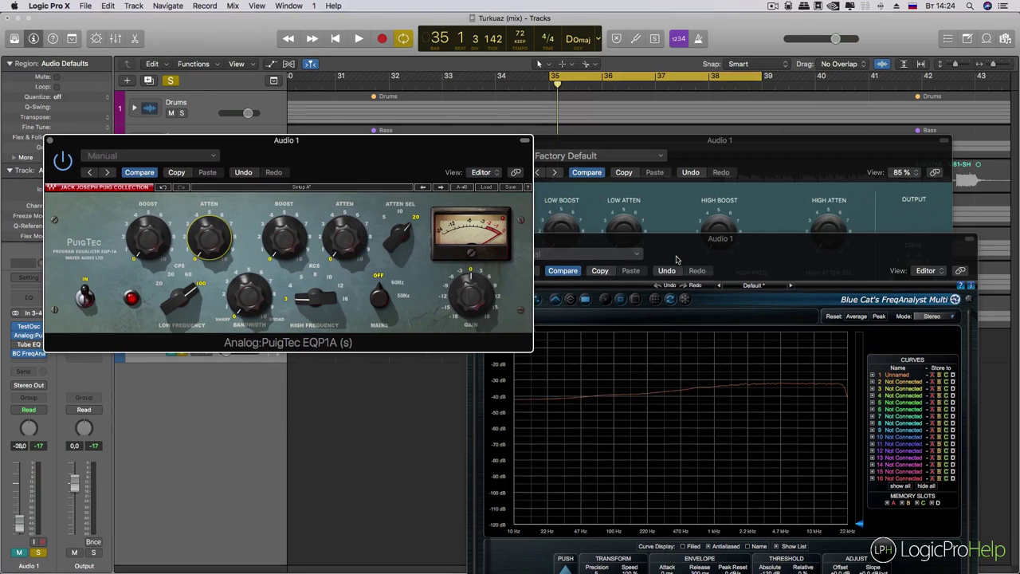
left_click_drag(664, 259, 660, 249)
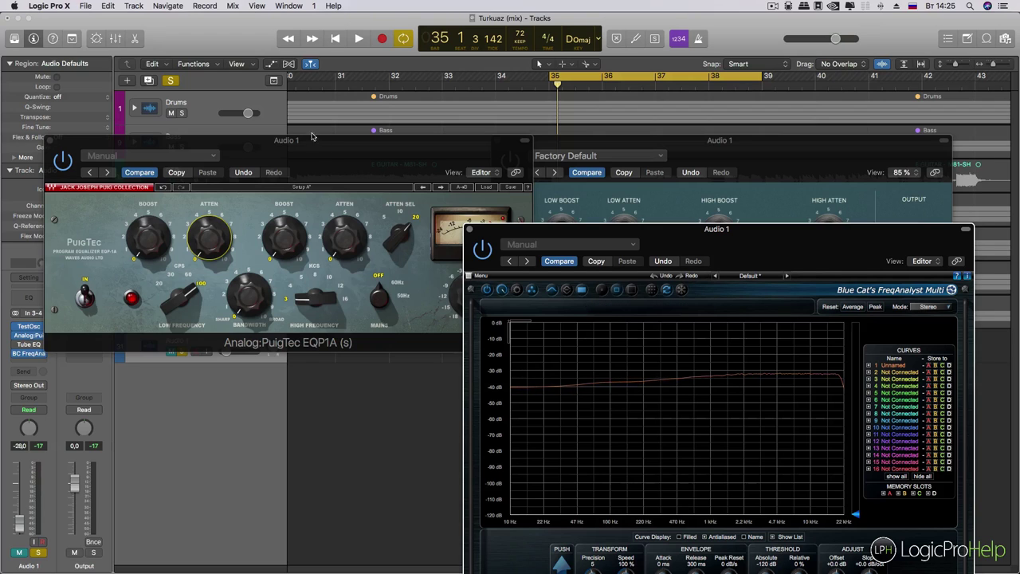
left_click_drag(317, 156, 372, 130)
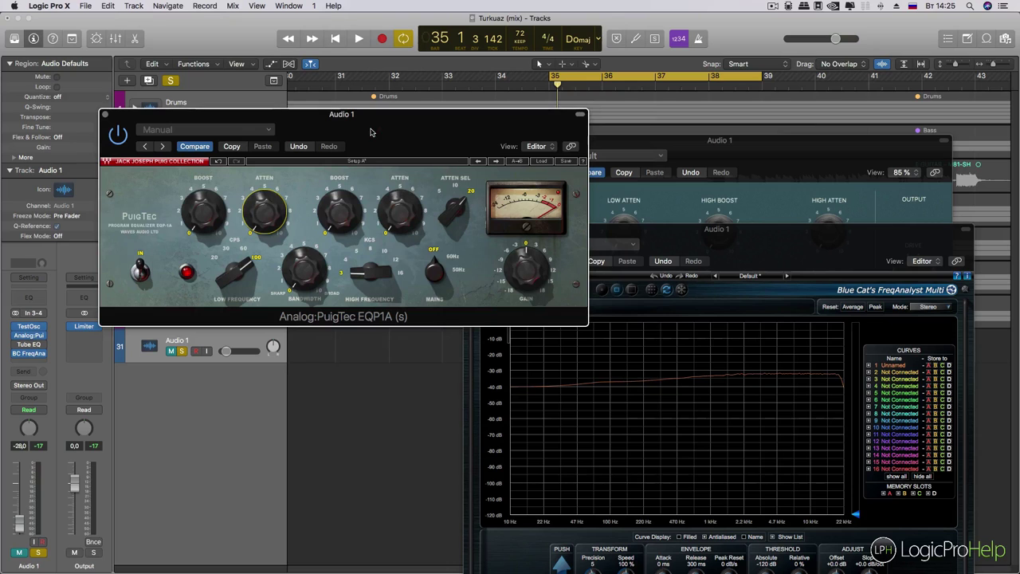
Insert a Channel EQ on Audio 1 and cut its low shelf to about -20.5 dB at 1420 Hz.
left_click(38, 298)
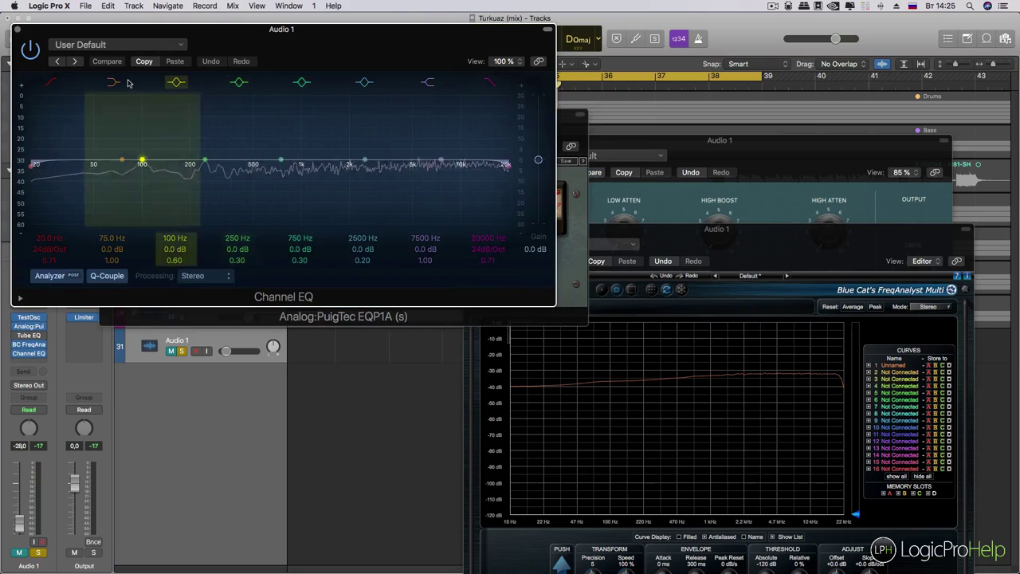
left_click_drag(122, 164, 340, 223)
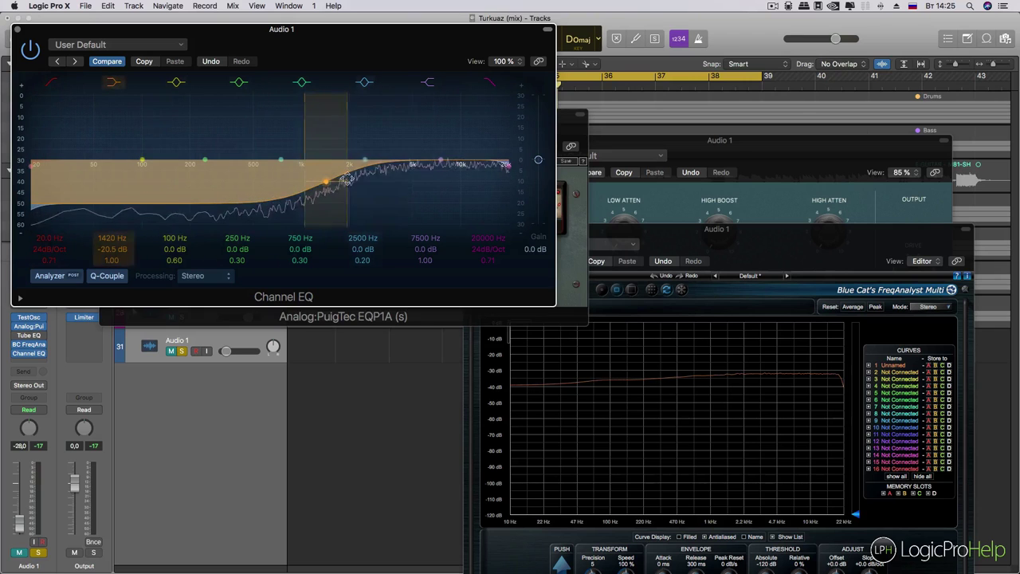
Bring the Channel EQ's low shelf back to about 0.5 dB at 85 Hz, then bypass and close the plug-in.
mouse_move(336, 196)
left_mouse_down()
mouse_move(127, 164)
mouse_move(132, 123)
mouse_move(132, 140)
mouse_move(110, 147)
left_mouse_up()
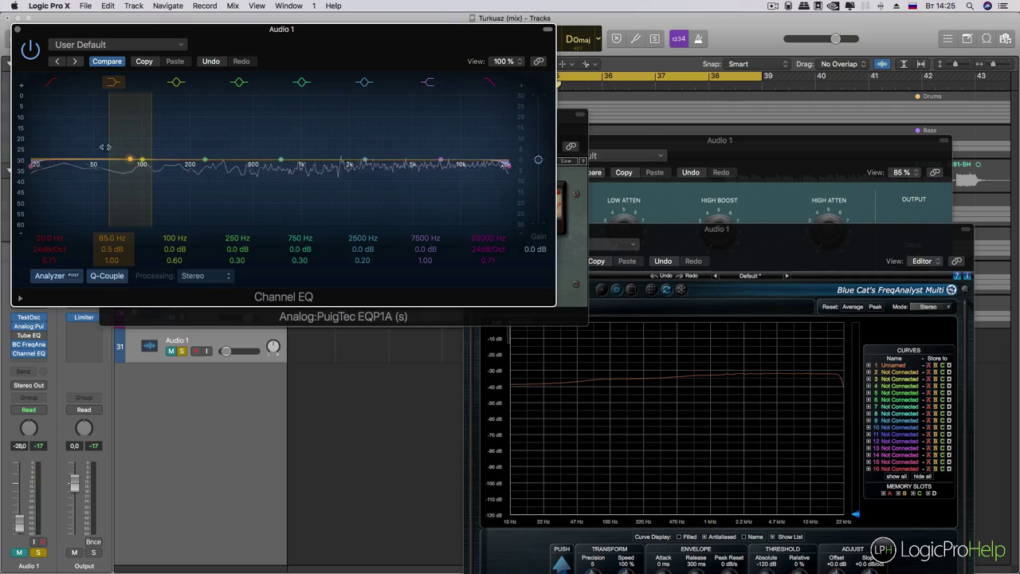
left_click(25, 45)
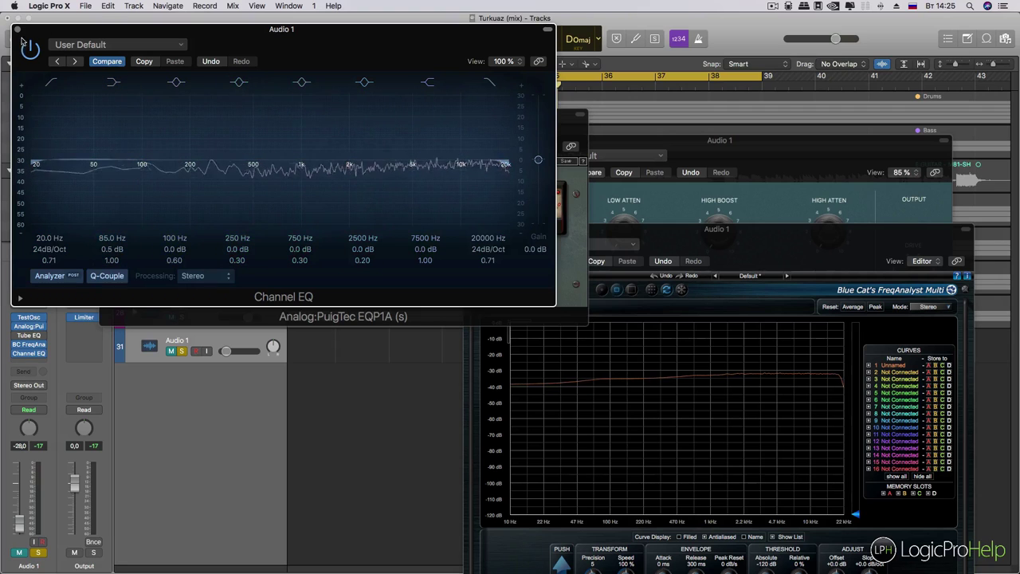
left_click(16, 29)
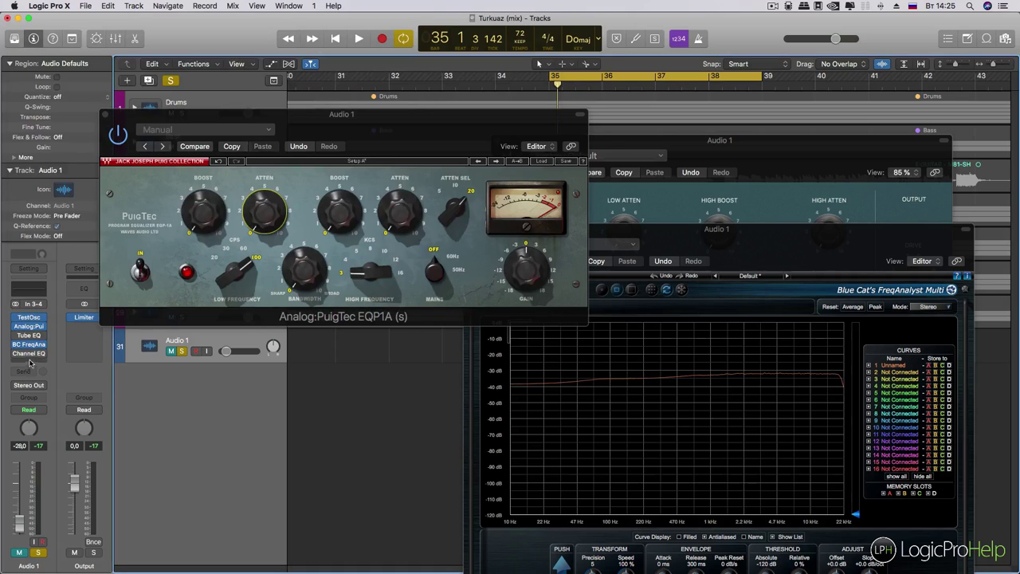
Switch from the PuigTec EQP1A to the Vintage Tube EQ on Audio 1 and place its window beside the analyzer.
mouse_move(13, 328)
left_click(24, 336)
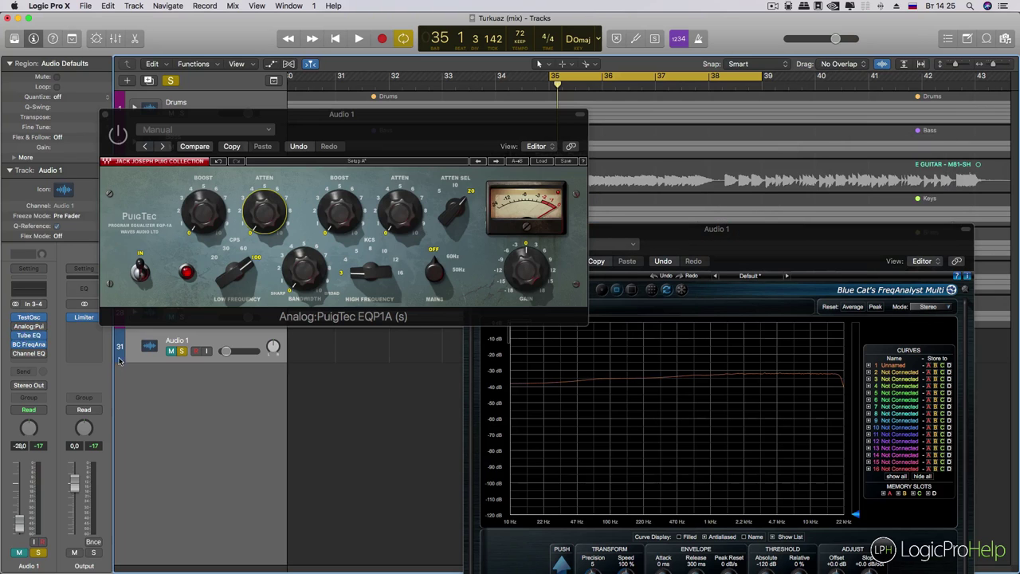
left_click(29, 335)
left_click(105, 114)
left_click_drag(681, 144, 233, 75)
left_click_drag(724, 248, 765, 198)
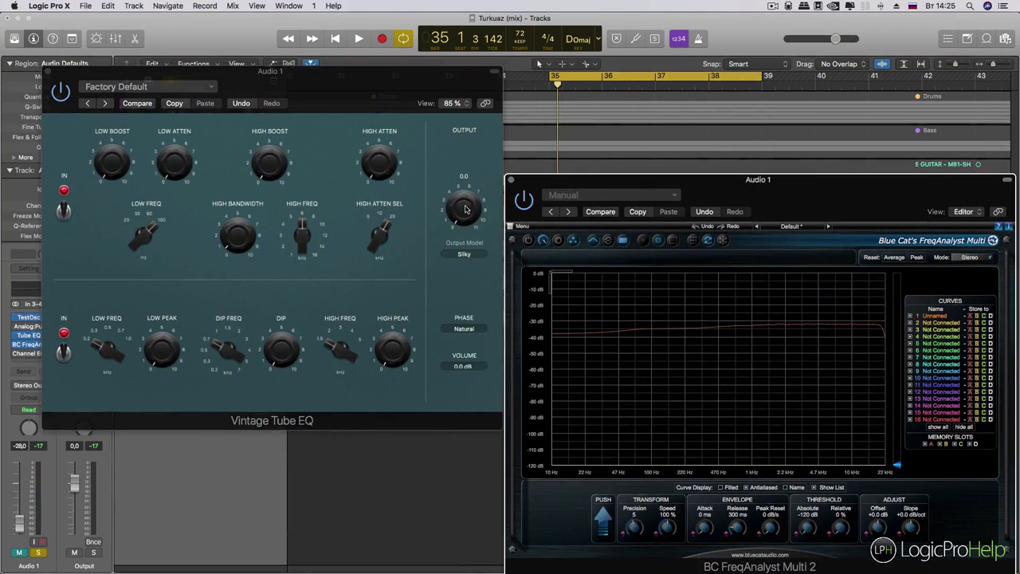
Set the Vintage Tube EQ's low frequency to 100 Hz and refresh the analyzer curve.
mouse_move(182, 158)
left_click(148, 232)
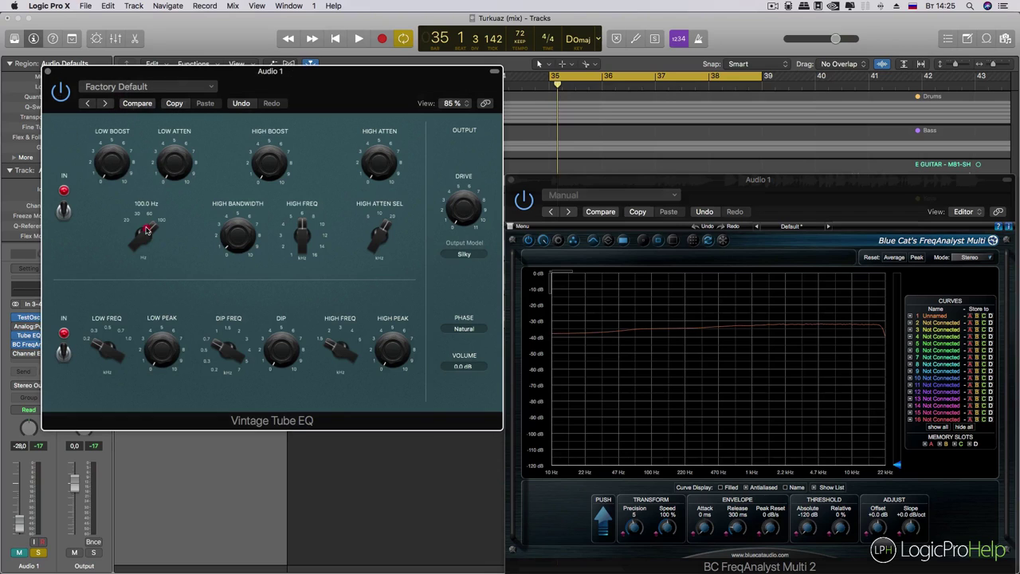
left_click(707, 245)
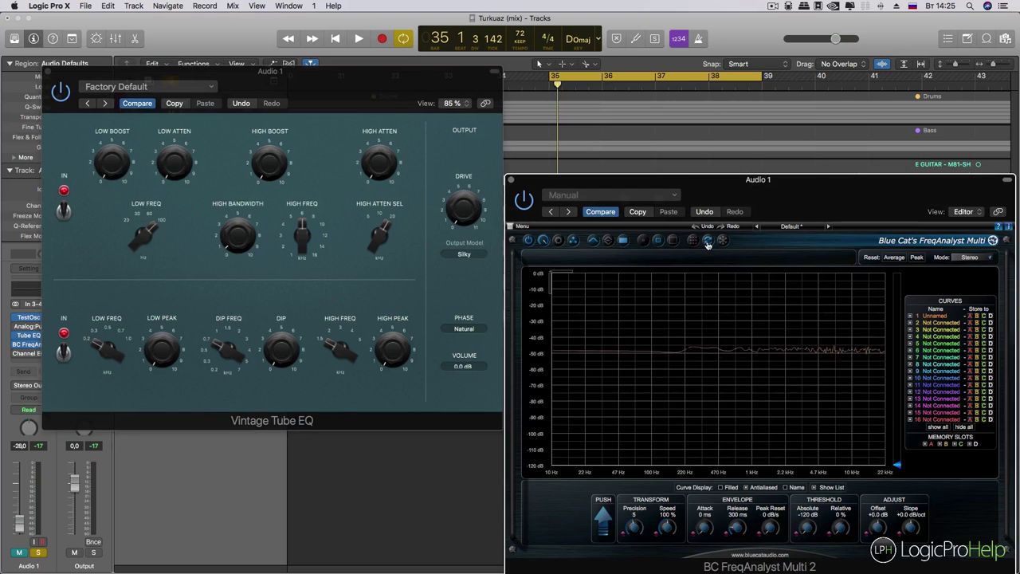
Raise the Vintage Tube EQ's low boost to 10 and show its effect on the analyzer curve.
left_click(106, 170)
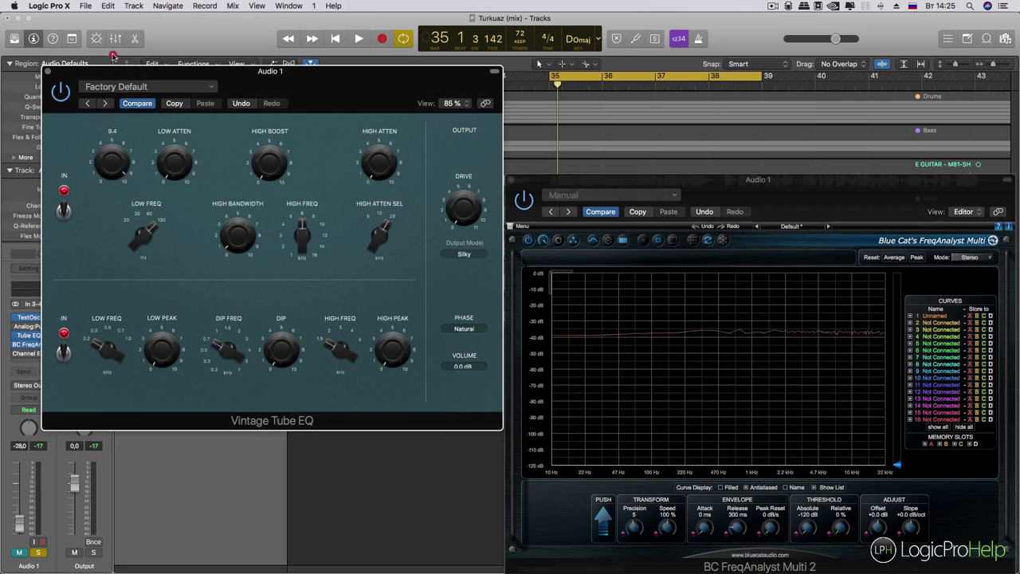
left_click(691, 246)
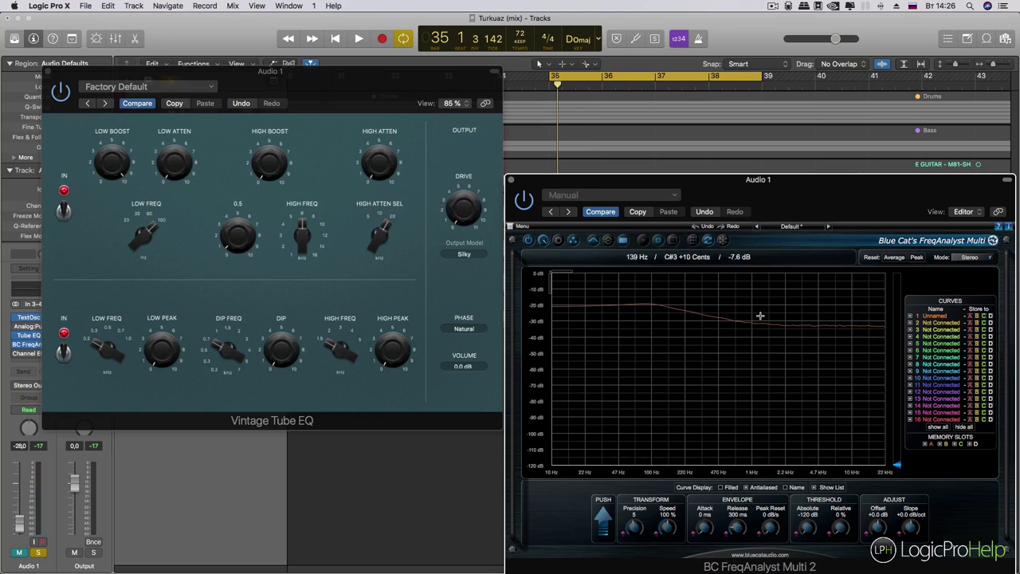
Return the Vintage Tube EQ's low boost to 0 and refresh the analyzer curve.
left_click(112, 164)
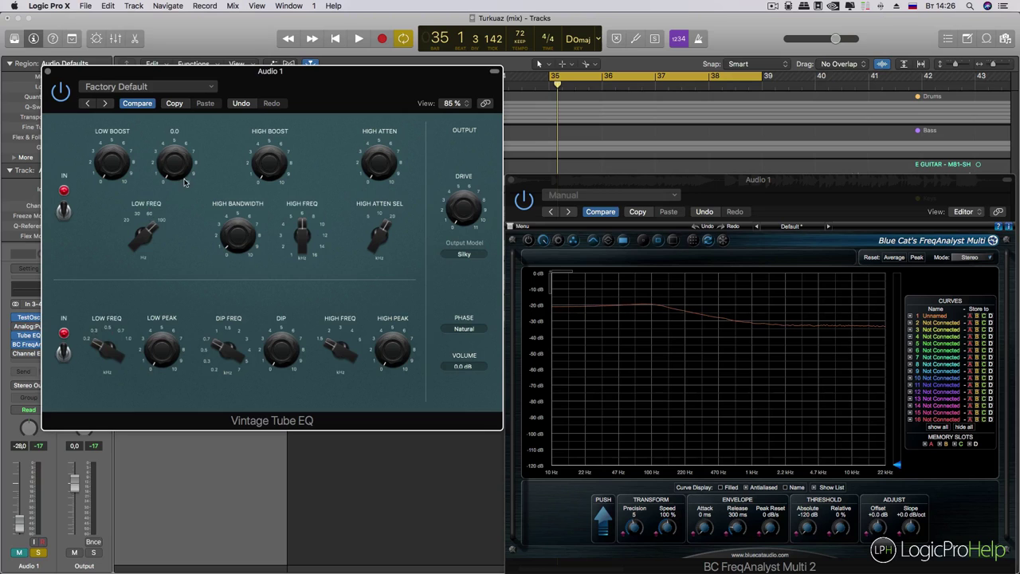
left_click(607, 231)
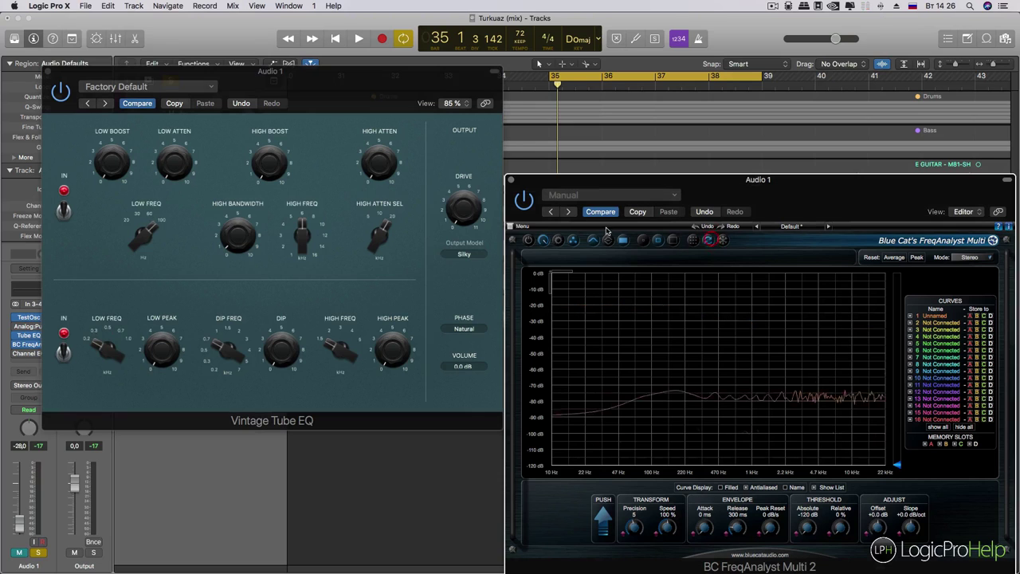
Raise the Vintage Tube EQ's low attenuation to 10 and refresh the analyzer curve.
left_click(173, 164)
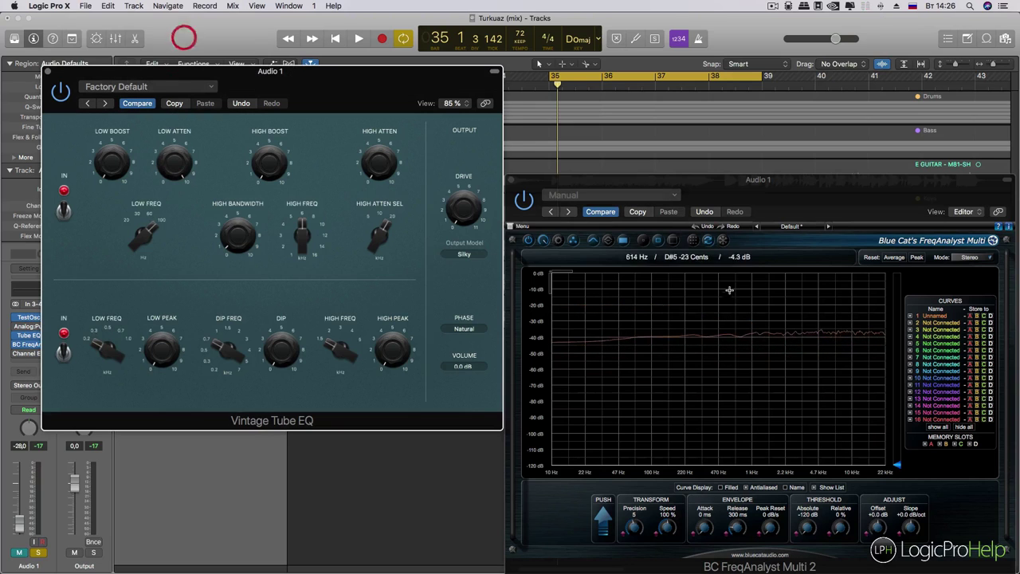
left_click(708, 242)
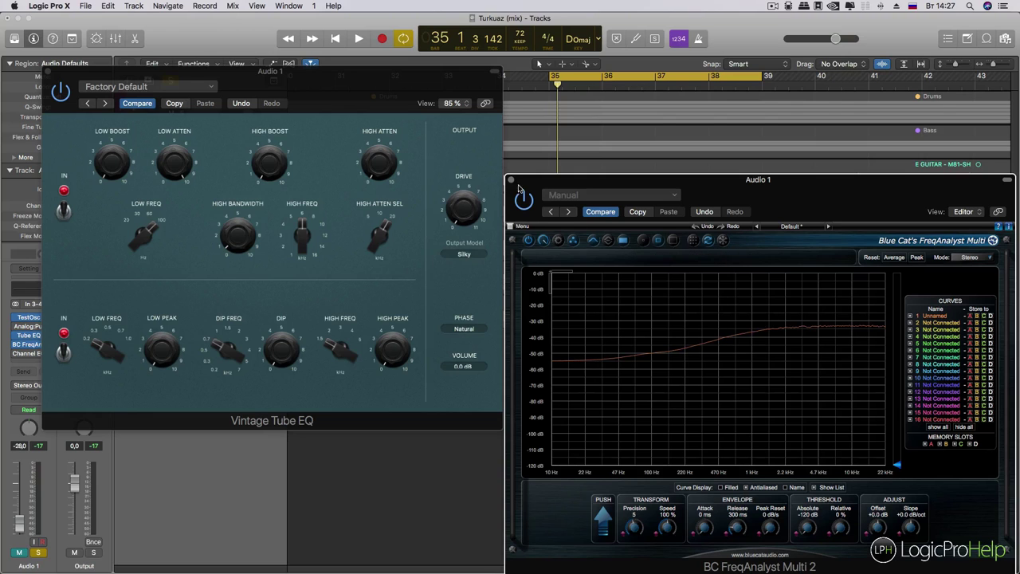
Close the frequency analyzer and return the Vintage Tube EQ's low attenuation to 0.
left_click_drag(518, 190, 466, 166)
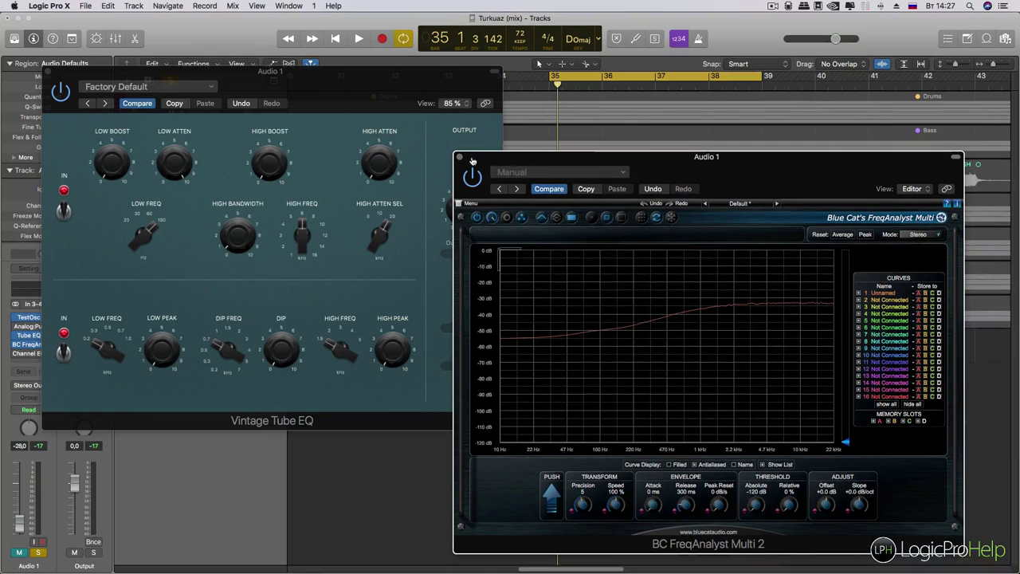
left_click(458, 158)
left_click_drag(315, 95, 578, 149)
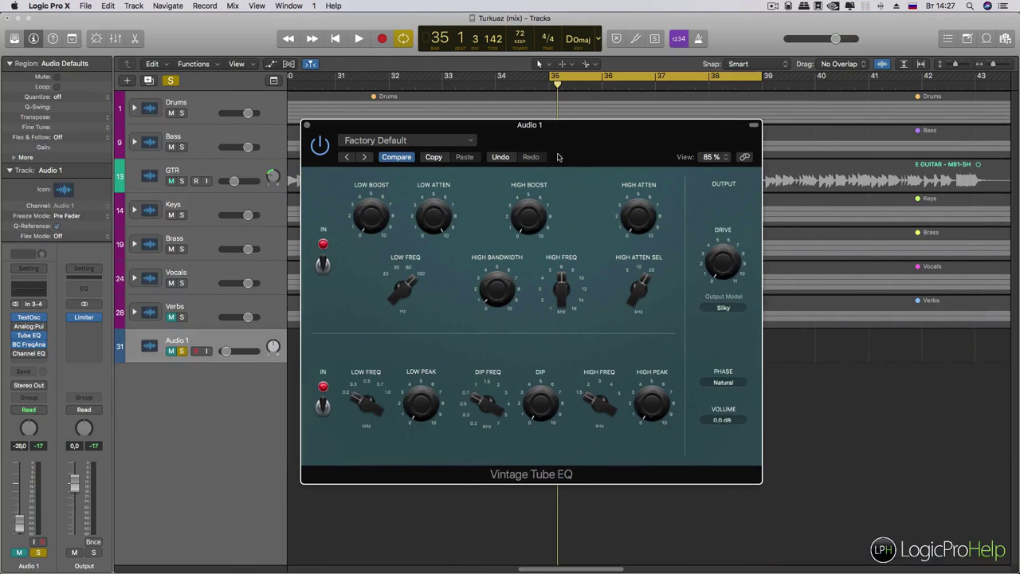
left_click_drag(428, 212, 418, 348)
left_click_drag(369, 231, 369, 243)
left_click_drag(417, 132, 465, 130)
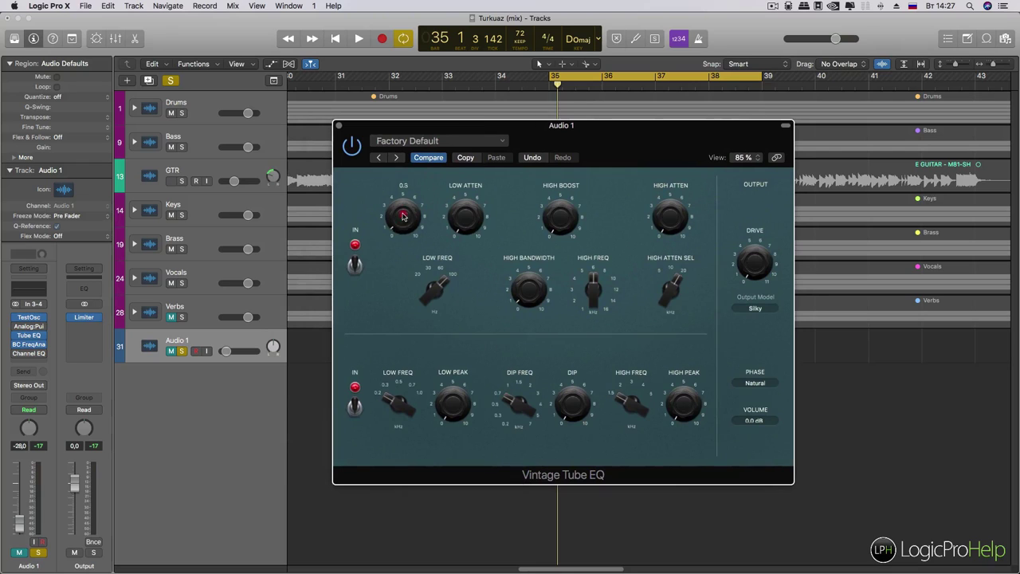
Reopen the frequency analyzer and arrange it side by side with the Vintage Tube EQ.
left_click(406, 255)
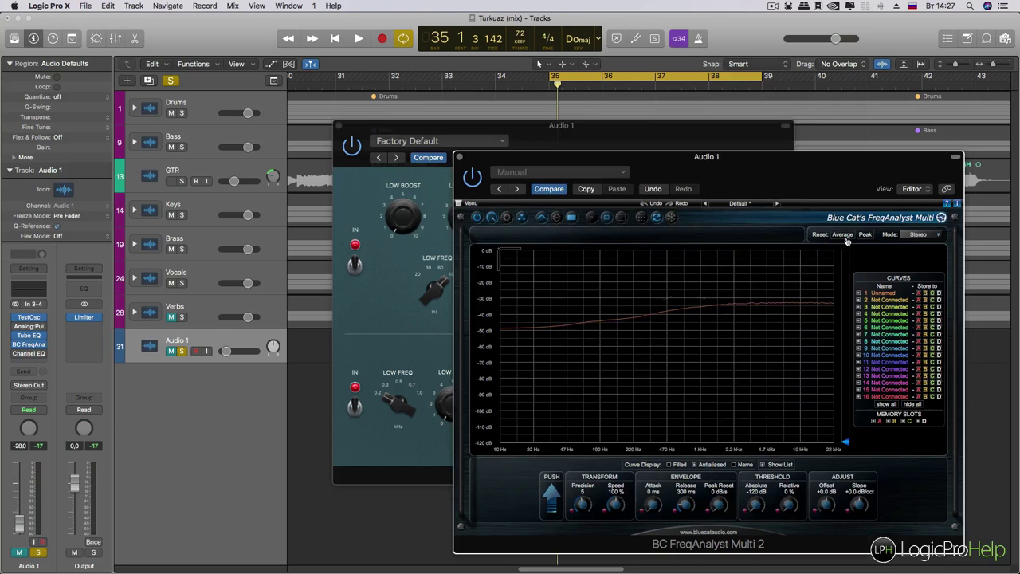
left_click_drag(536, 157, 614, 153)
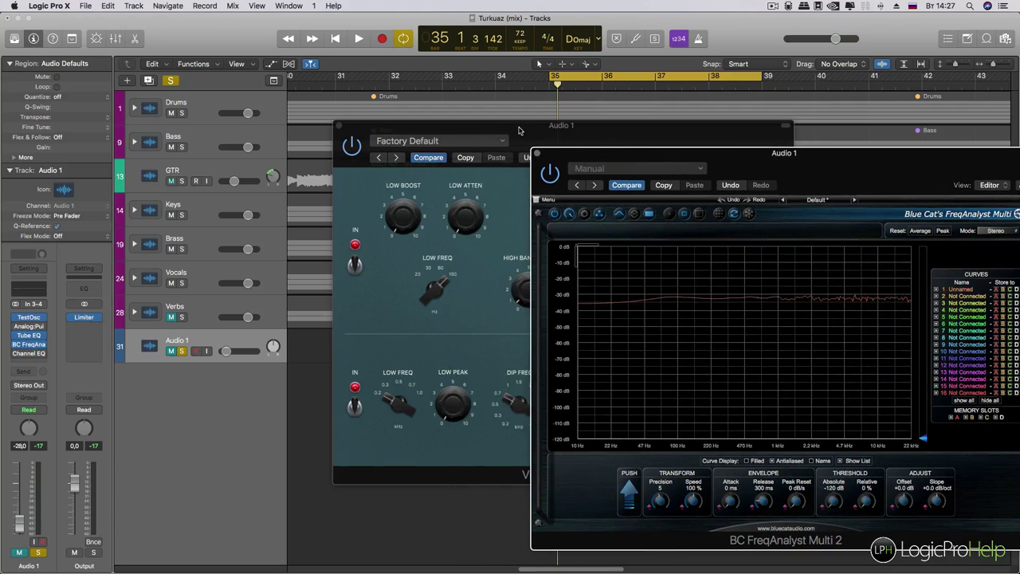
left_click_drag(518, 130, 357, 130)
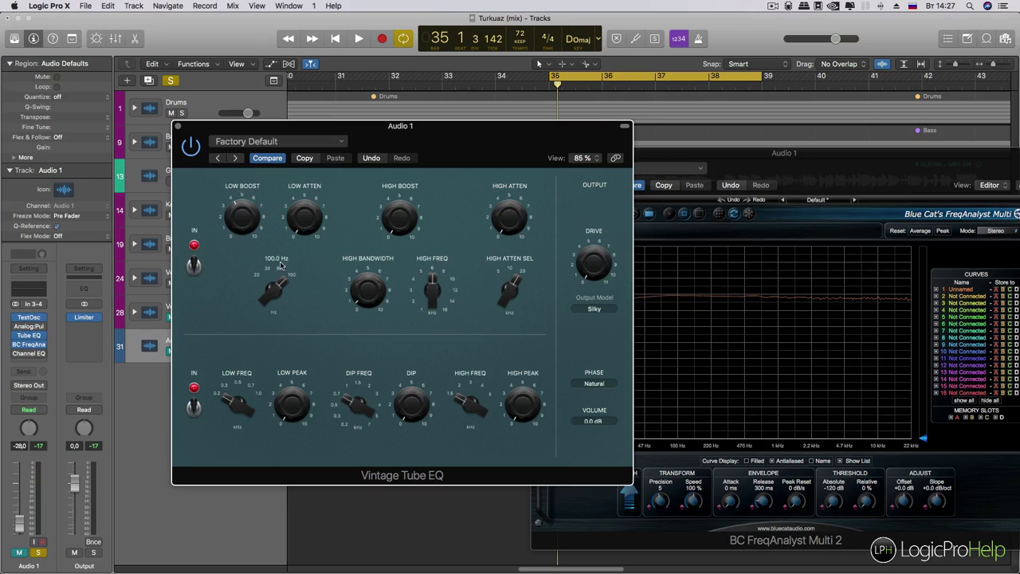
Combine a low boost of 4.1 with a low attenuation of about 5 at 100 Hz and examine the refreshed analyzer curve.
left_click_drag(307, 163, 305, 166)
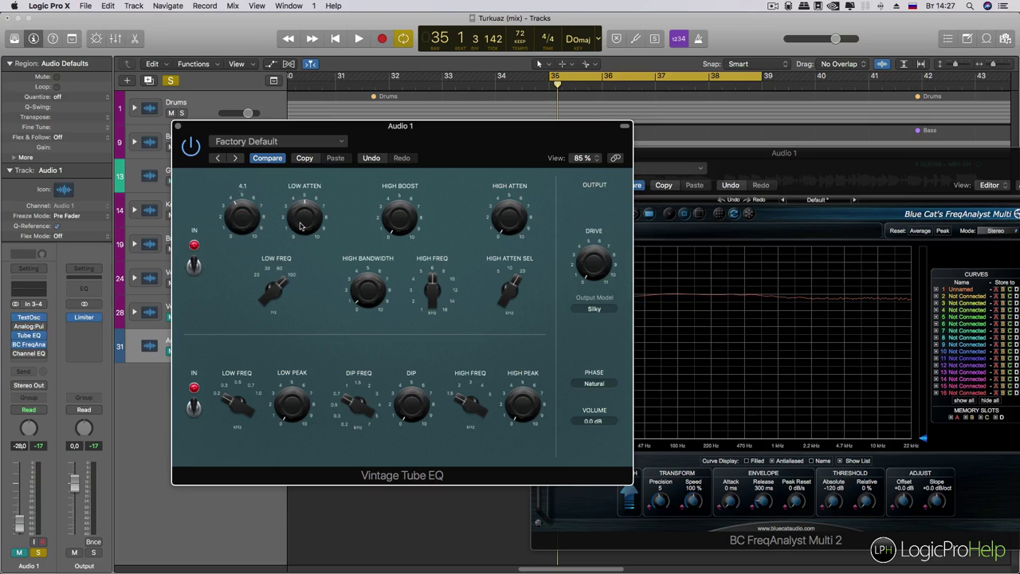
left_click(740, 165)
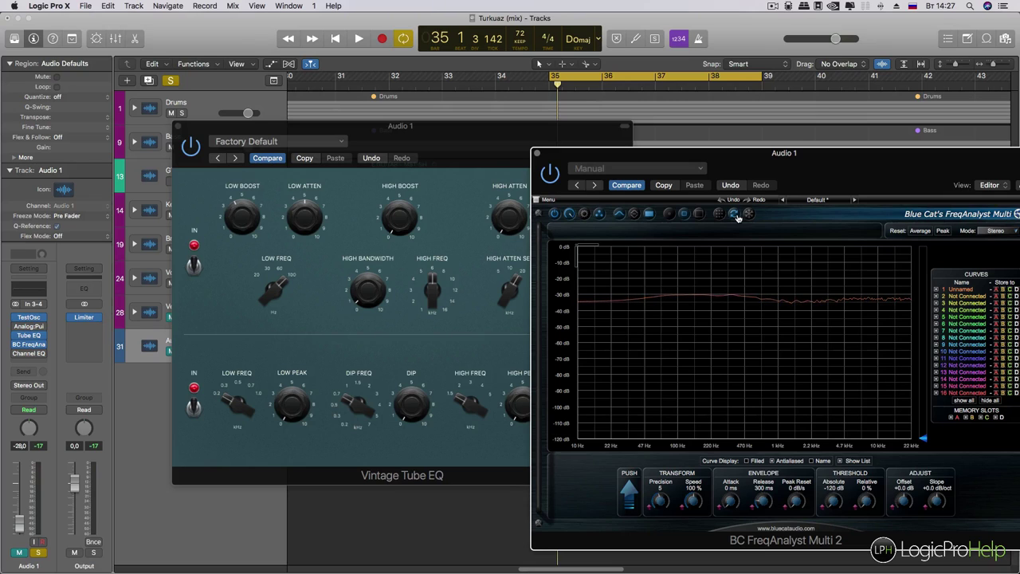
left_click(247, 219)
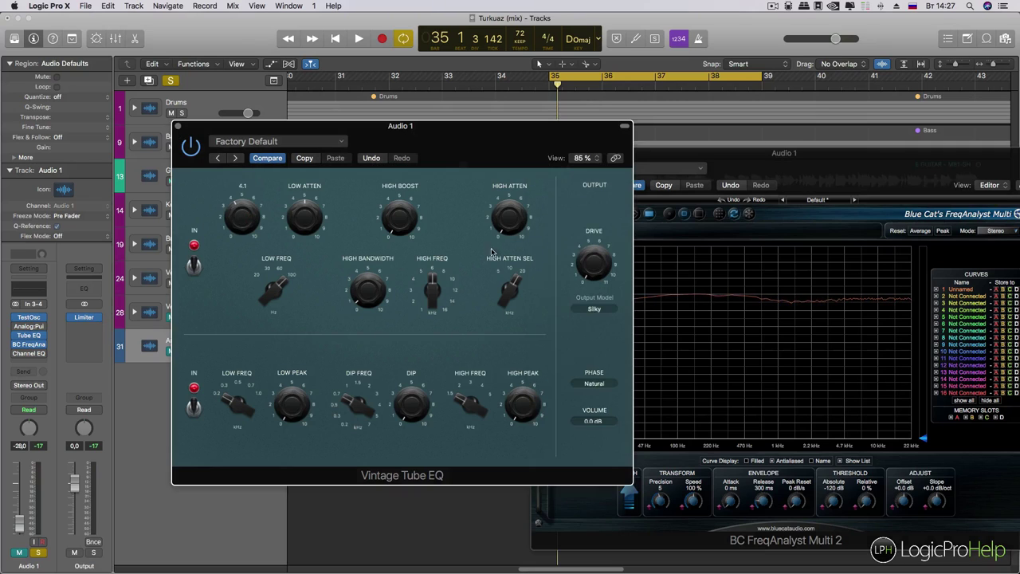
left_click(747, 311)
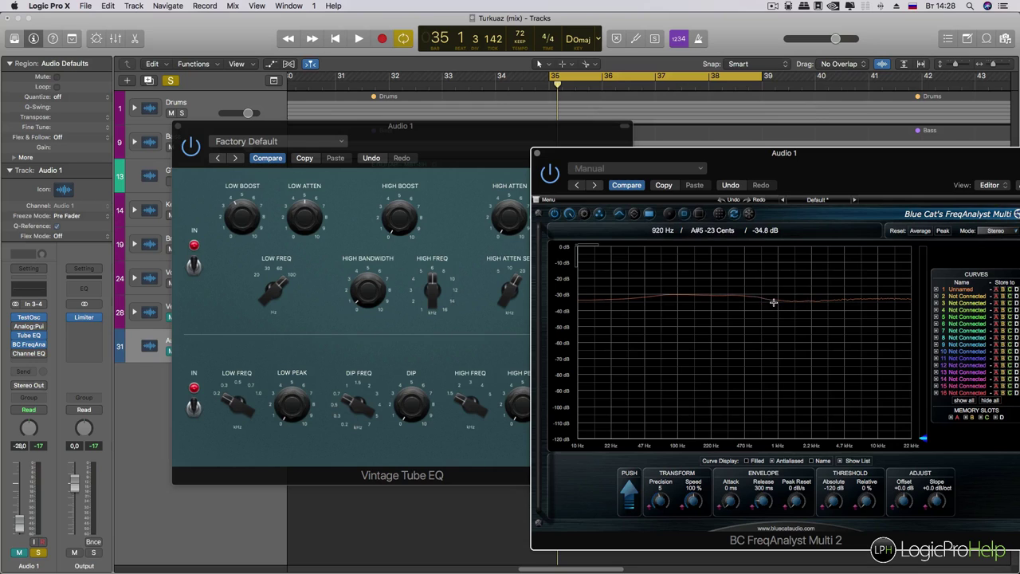
Raise the Vintage Tube EQ's low attenuation to 7.5 while examining the dip in the analyzer curve.
left_click(310, 227)
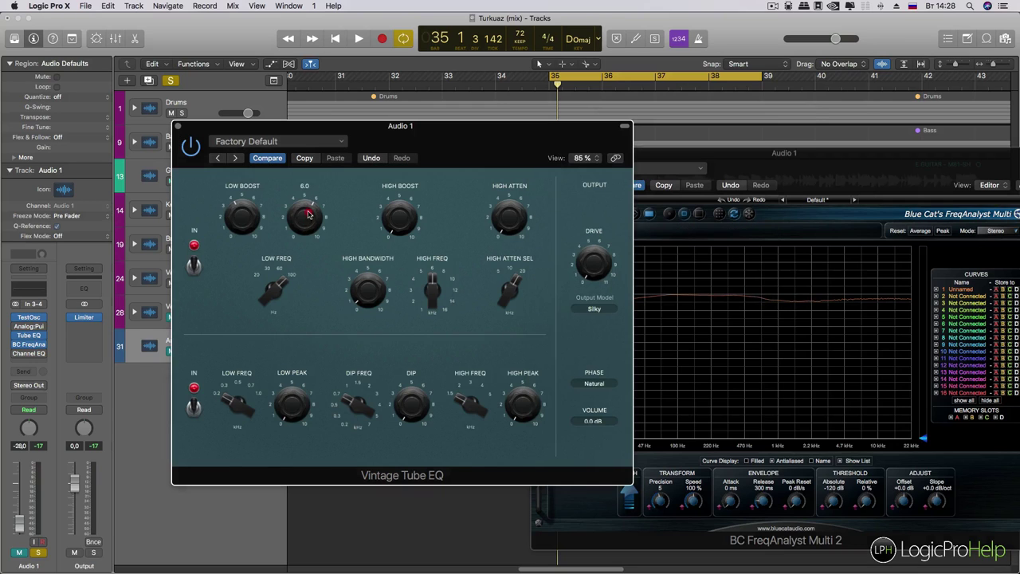
left_click_drag(311, 222, 313, 206)
left_click_drag(248, 215, 303, 218)
left_click(681, 156)
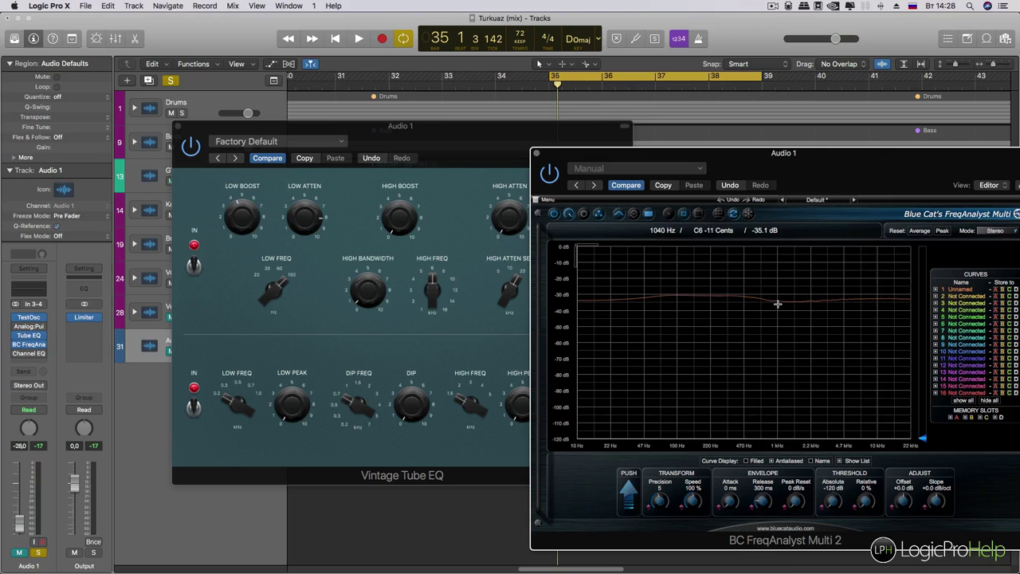
left_click_drag(323, 217, 300, 221)
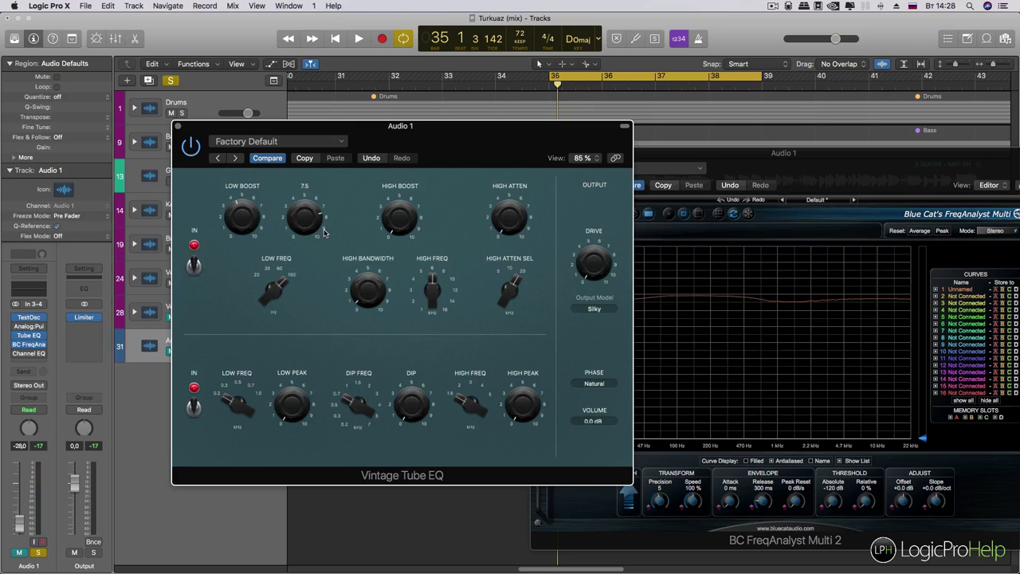
Close the Vintage Tube EQ and frequency analyzer windows of the Audio 1 track.
left_click_drag(200, 133, 241, 140)
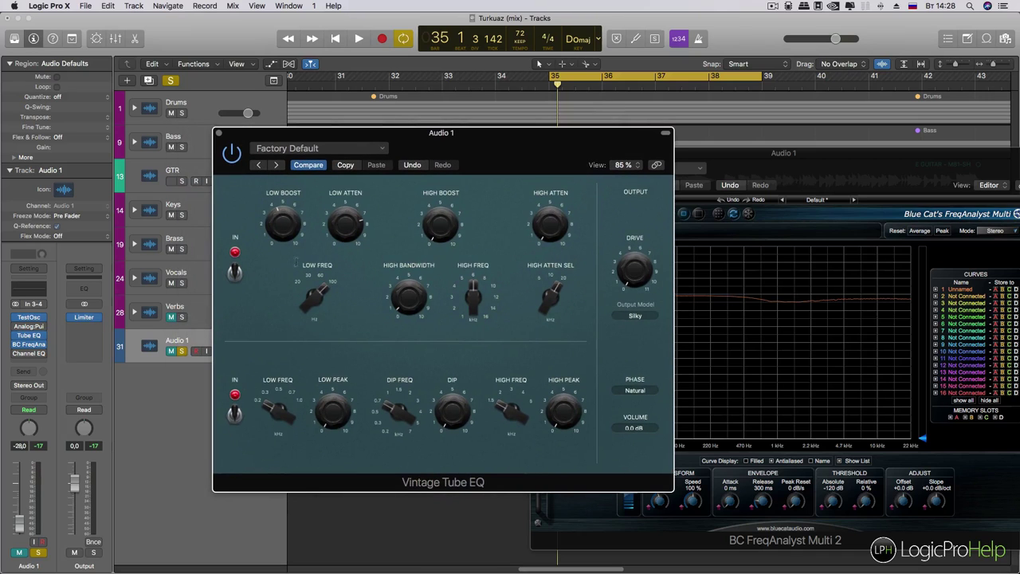
left_click_drag(449, 143, 457, 141)
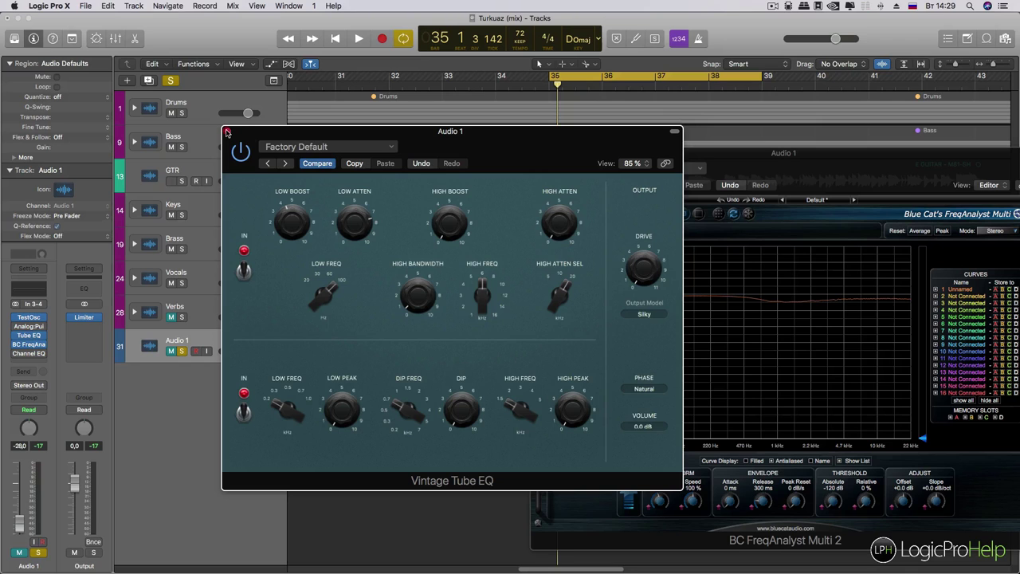
left_click_drag(473, 153, 556, 169)
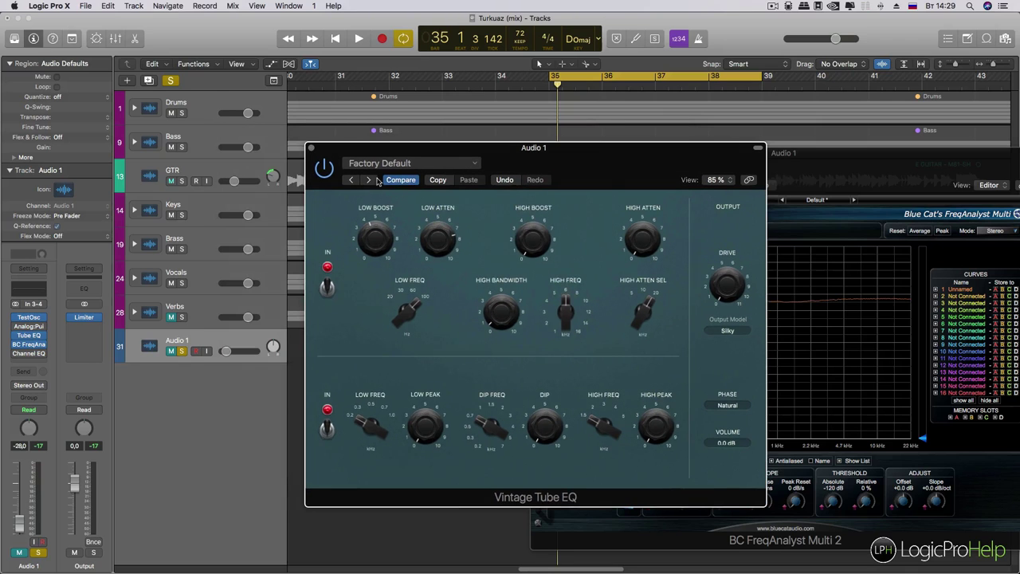
left_click(312, 149)
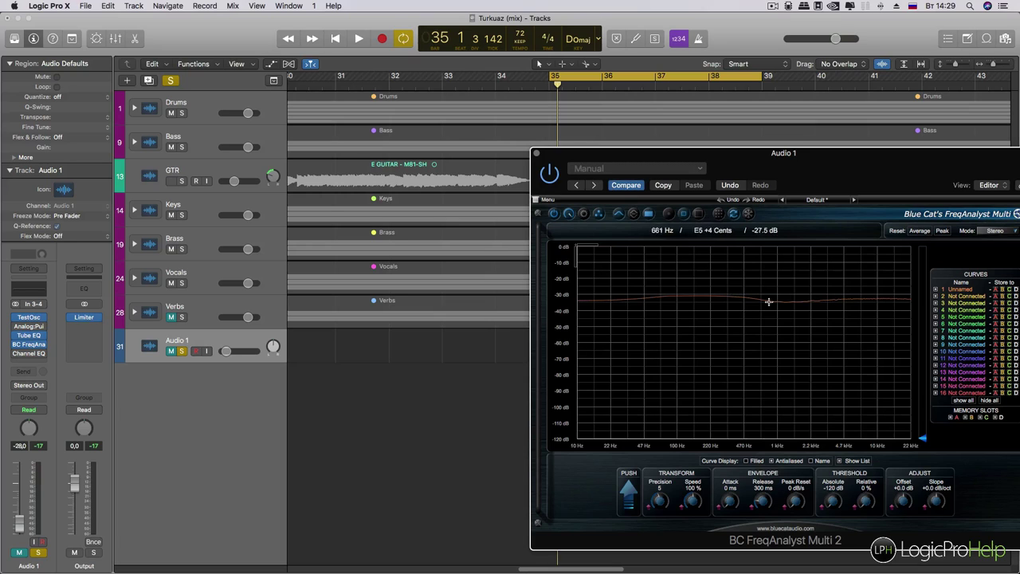
left_click(535, 153)
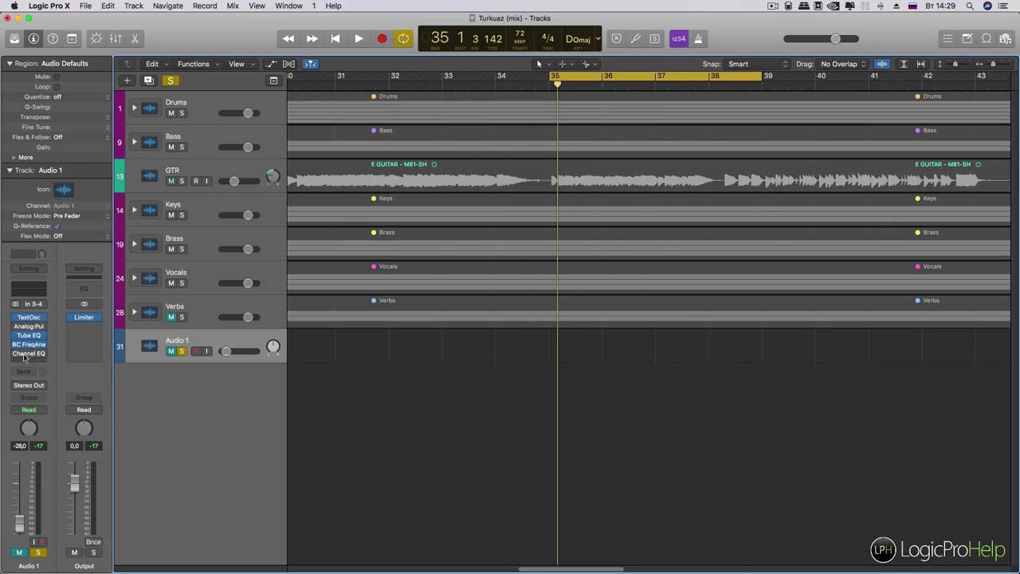
Switch the solo from Audio 1 to the Kick track inside the Drums stack and audition it briefly.
left_click(182, 351)
left_click(134, 108)
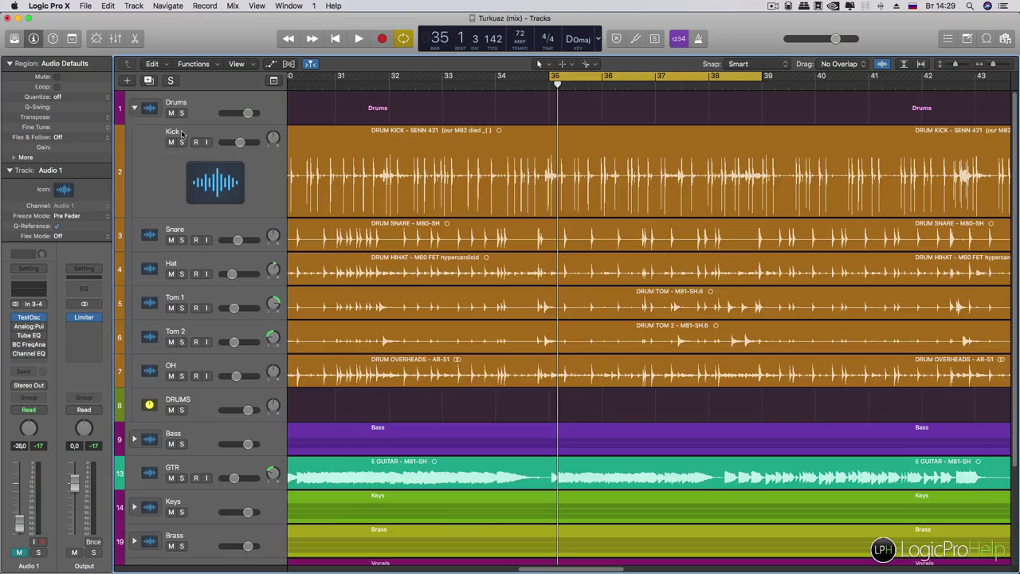
left_click(182, 143)
left_click(135, 206)
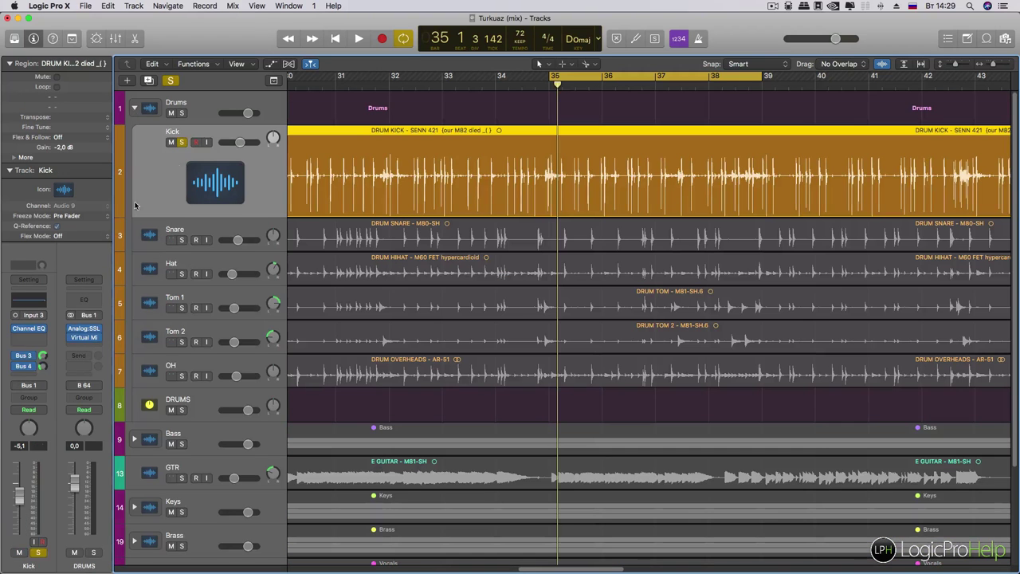
key("space")
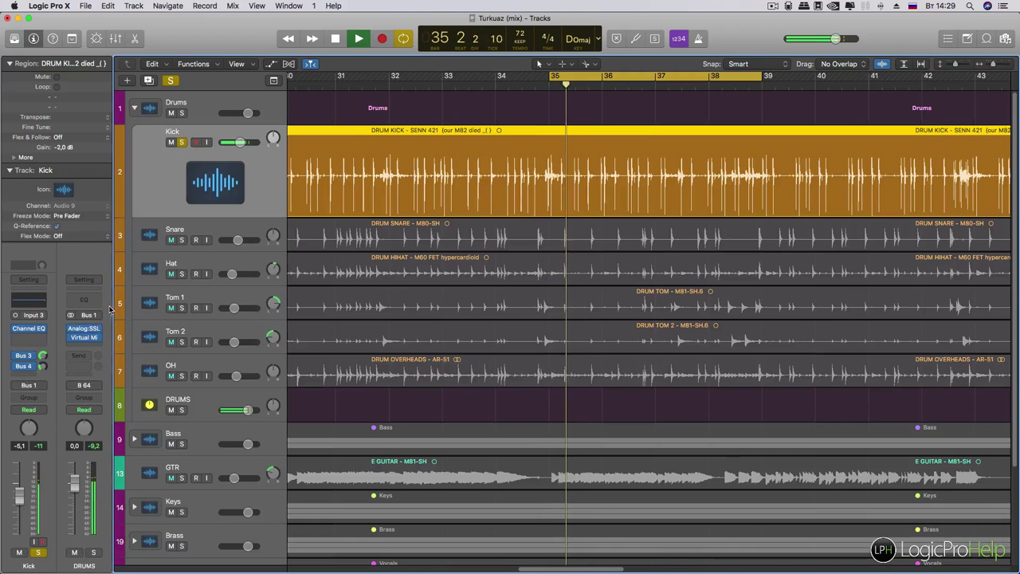
key("space")
Insert the FF Pro-G gate after the Channel EQ on the Kick track.
left_click(32, 341)
mouse_move(90, 513)
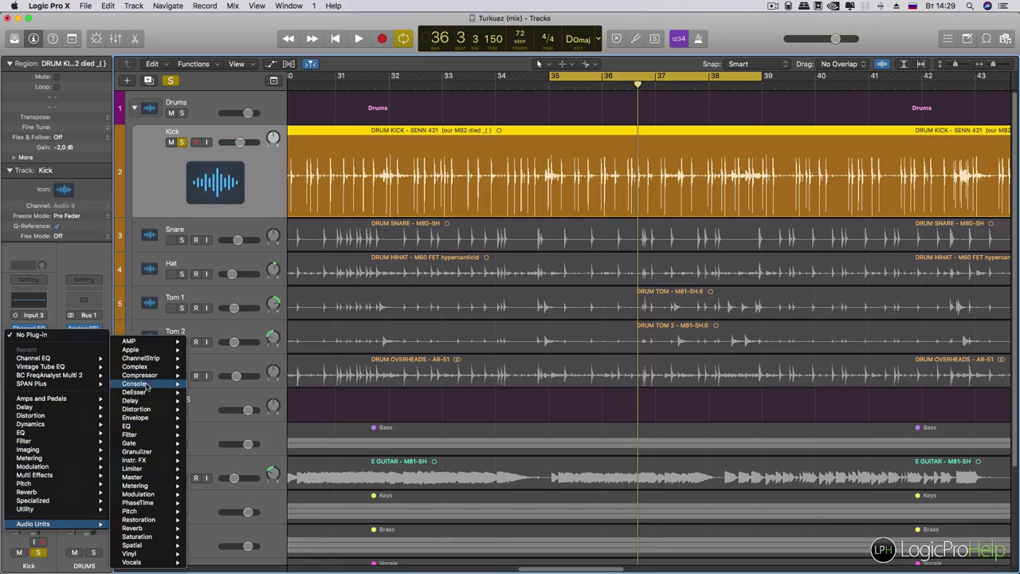
mouse_move(147, 443)
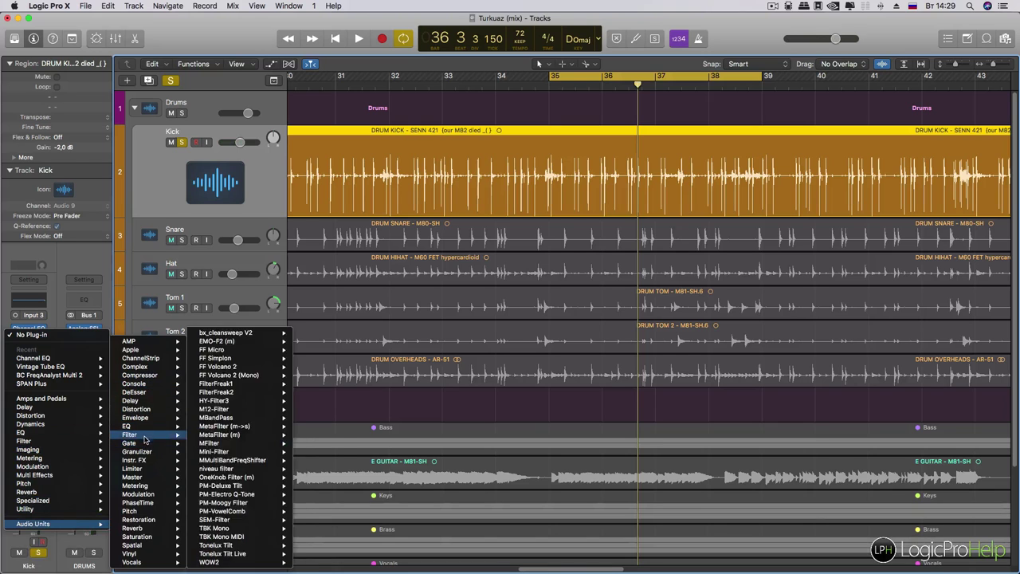
left_click(225, 470)
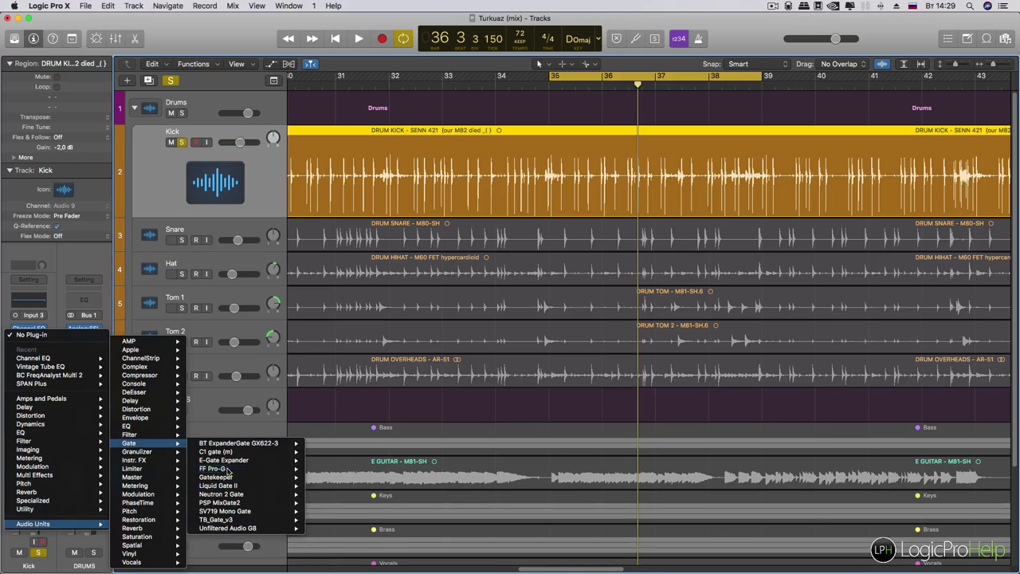
While the Kick plays, set FF Pro-G's threshold to -18.36 dB and lookahead to 0.61 ms, and adjust its attack, hold and release.
key("space")
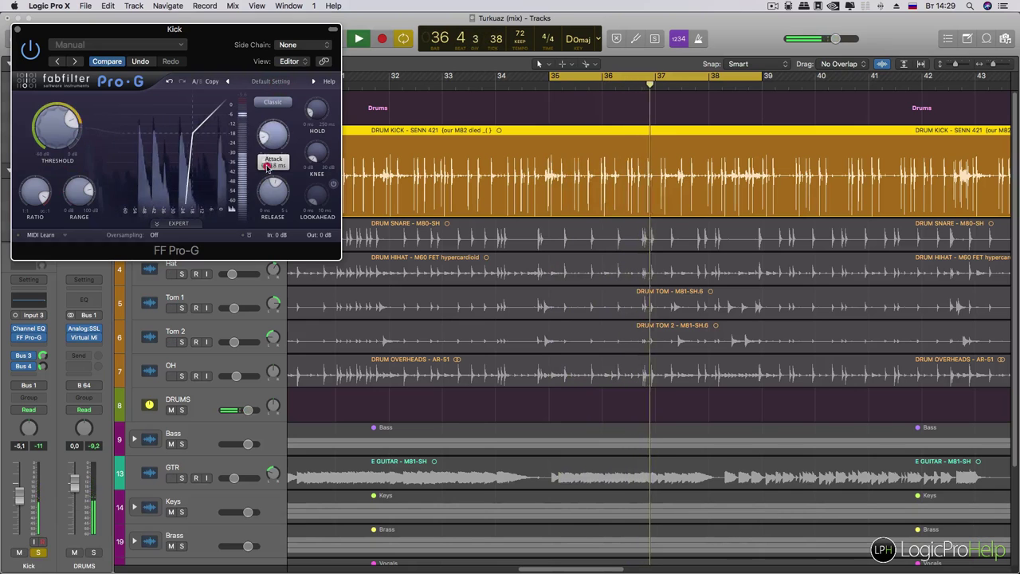
left_click_drag(57, 134, 57, 162)
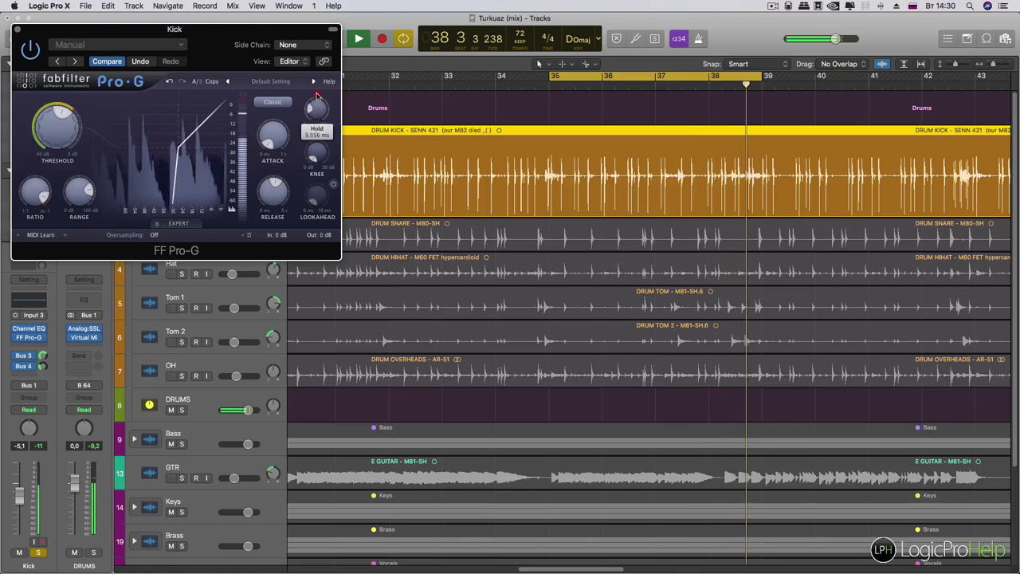
left_click_drag(62, 129, 68, 103)
left_click_drag(275, 204, 277, 193)
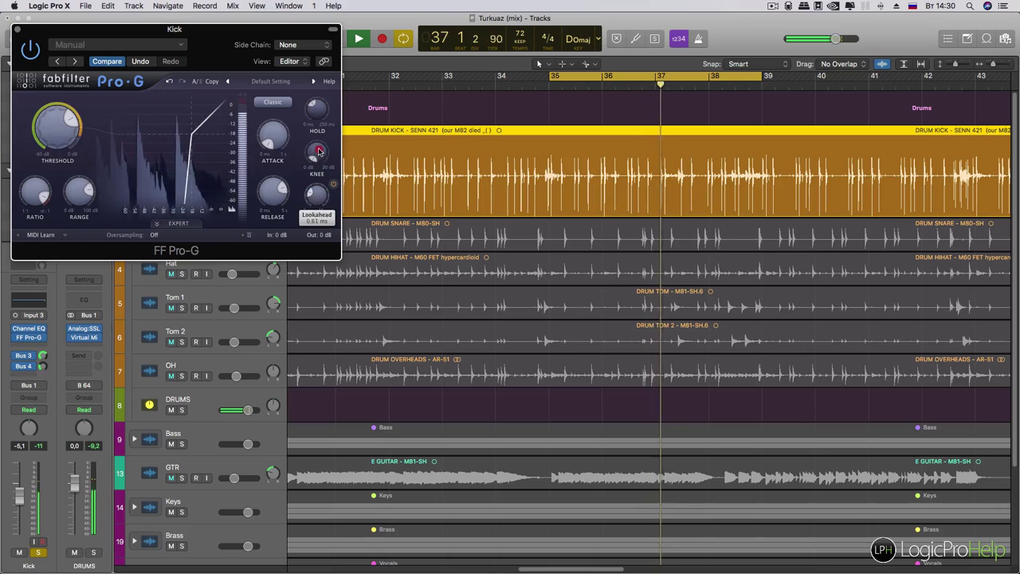
left_click(317, 165)
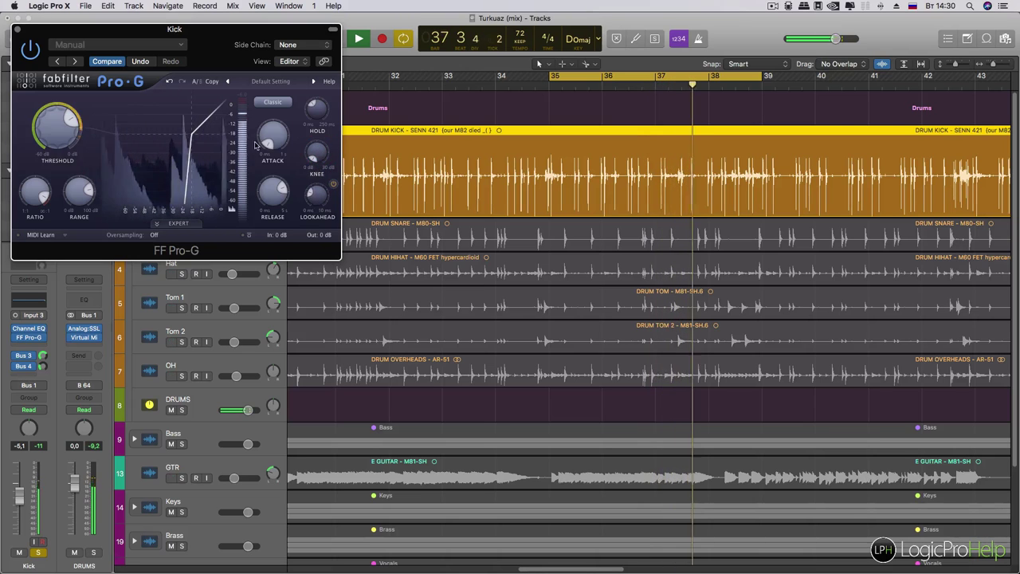
Compare the Kick with FF Pro-G bypassed and enabled, and close the gate's window.
key("space")
left_click(30, 51)
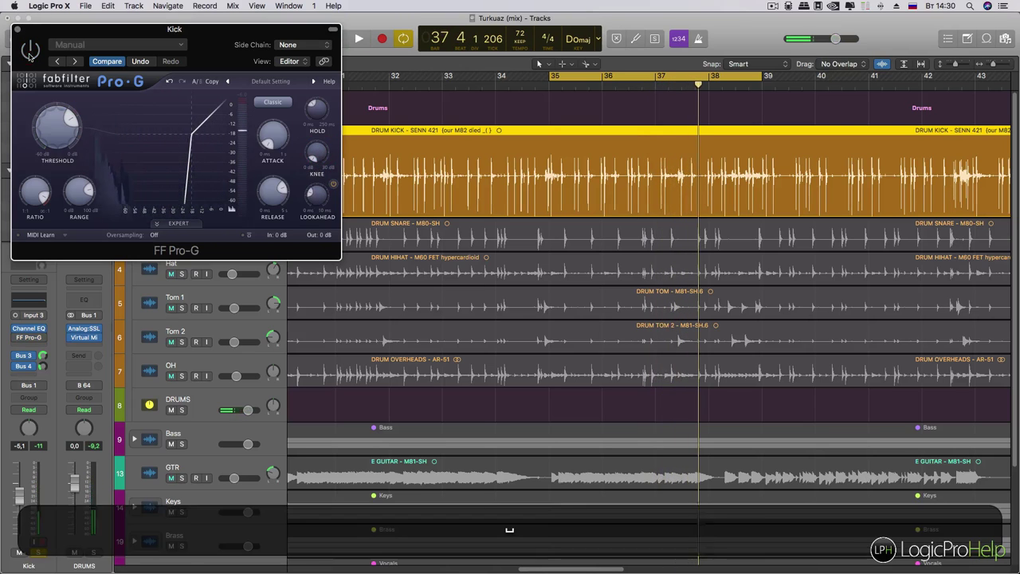
key("space")
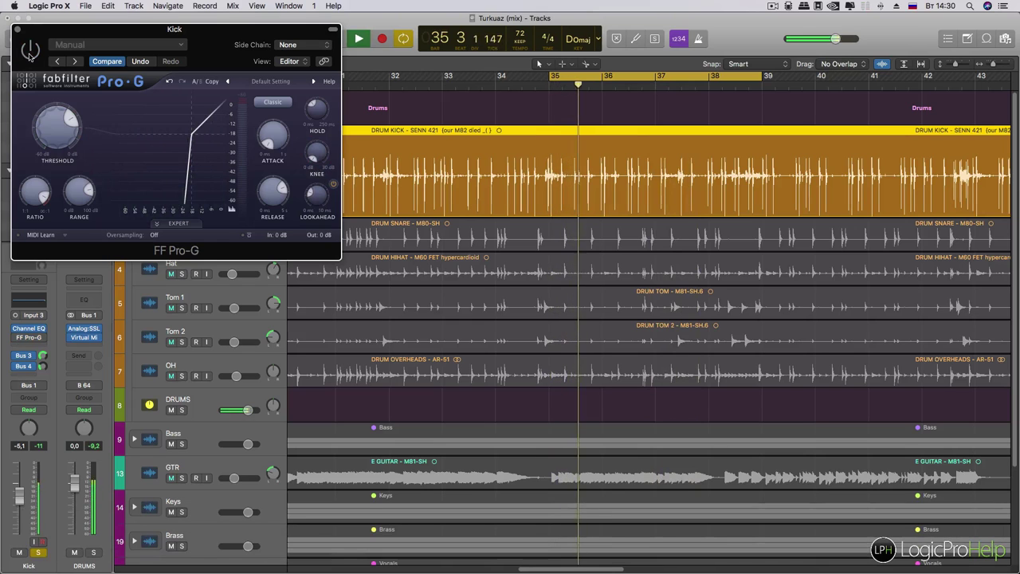
key("space")
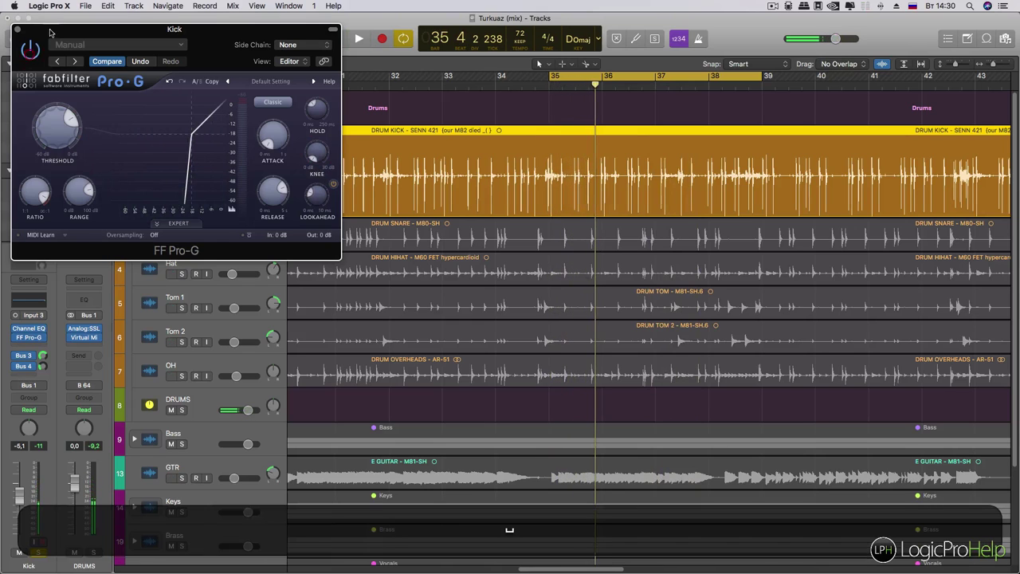
left_click(29, 51)
left_click_drag(55, 42, 263, 86)
key("space")
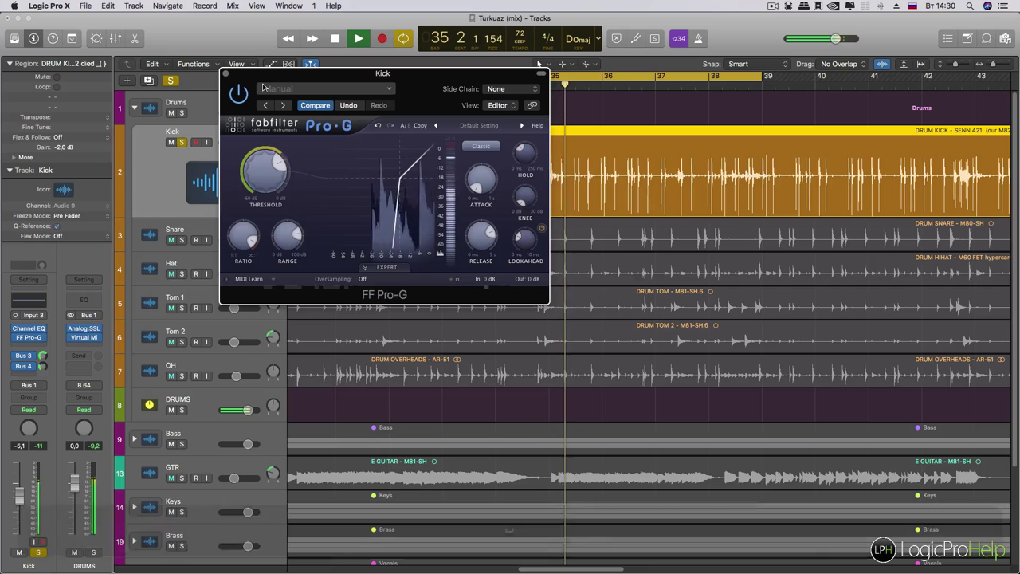
mouse_move(267, 167)
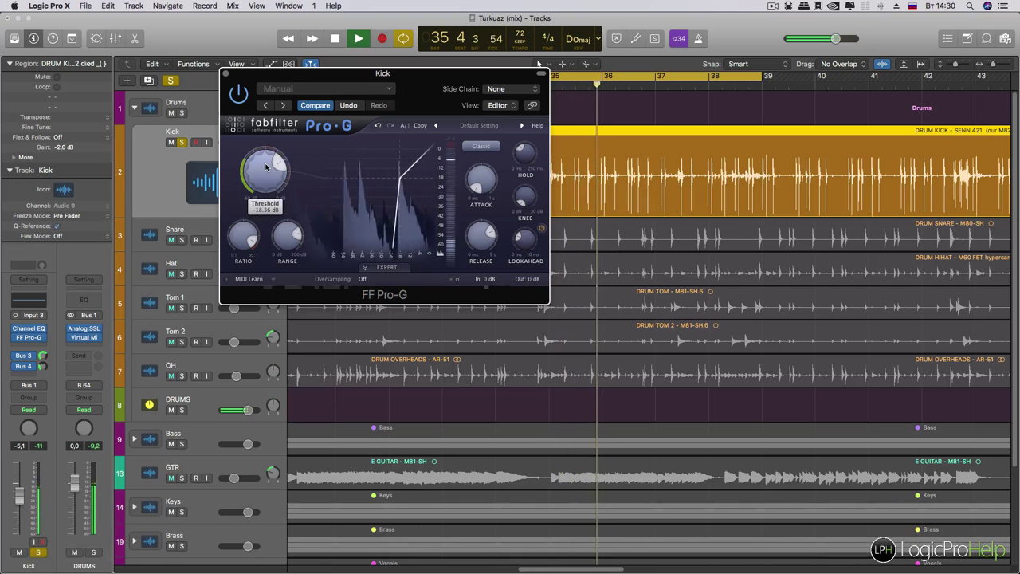
left_click(226, 73)
key("space")
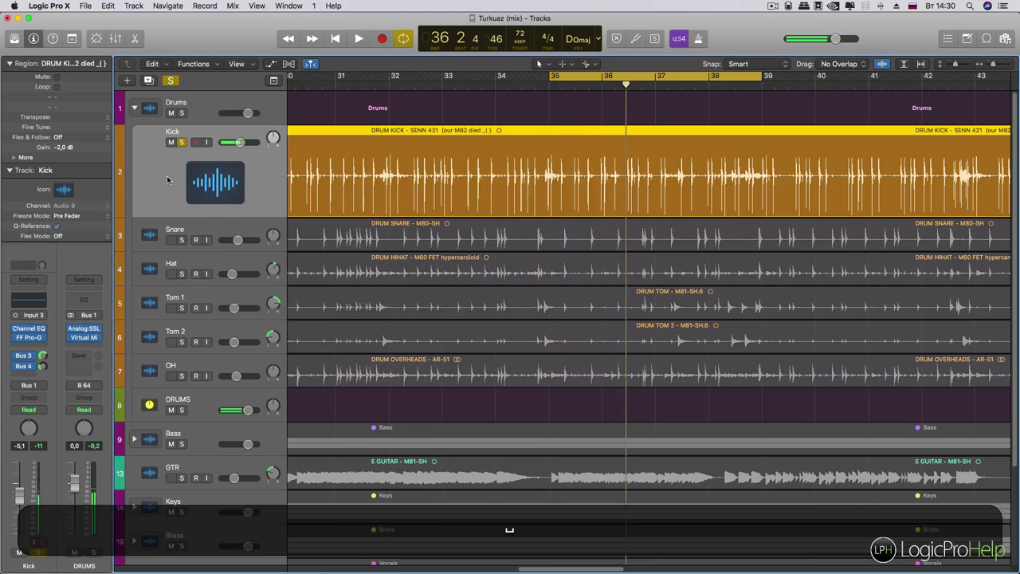
Insert a mono Vintage Tube EQ after FF Pro-G on the Kick track and place its window over the lower tracks.
left_click(27, 346)
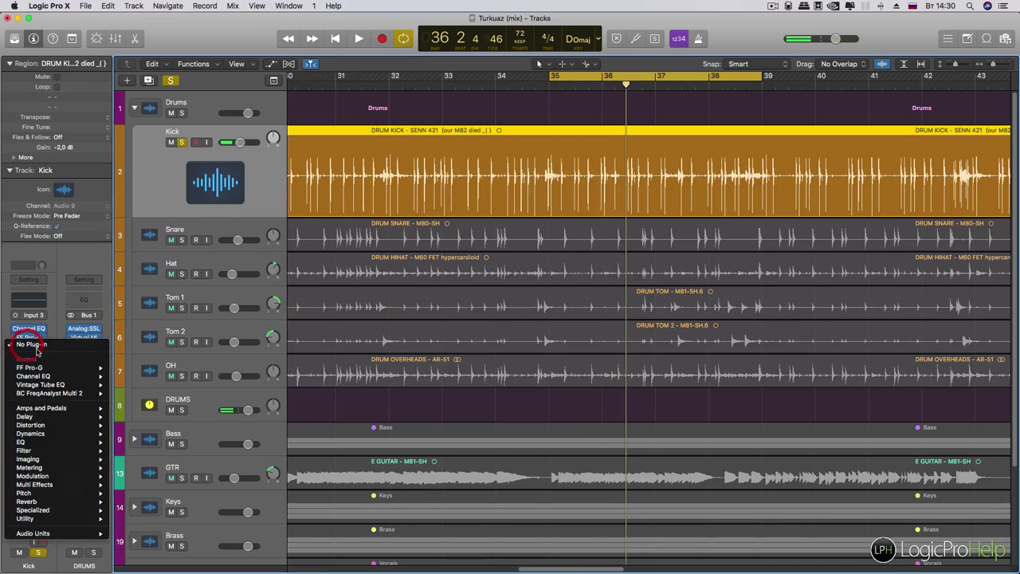
mouse_move(36, 384)
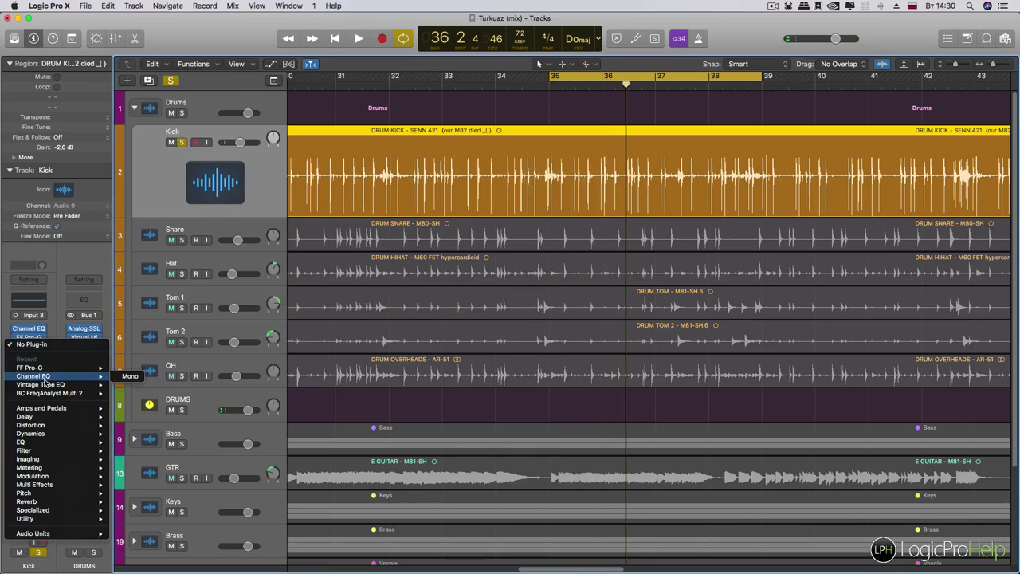
left_click(126, 385)
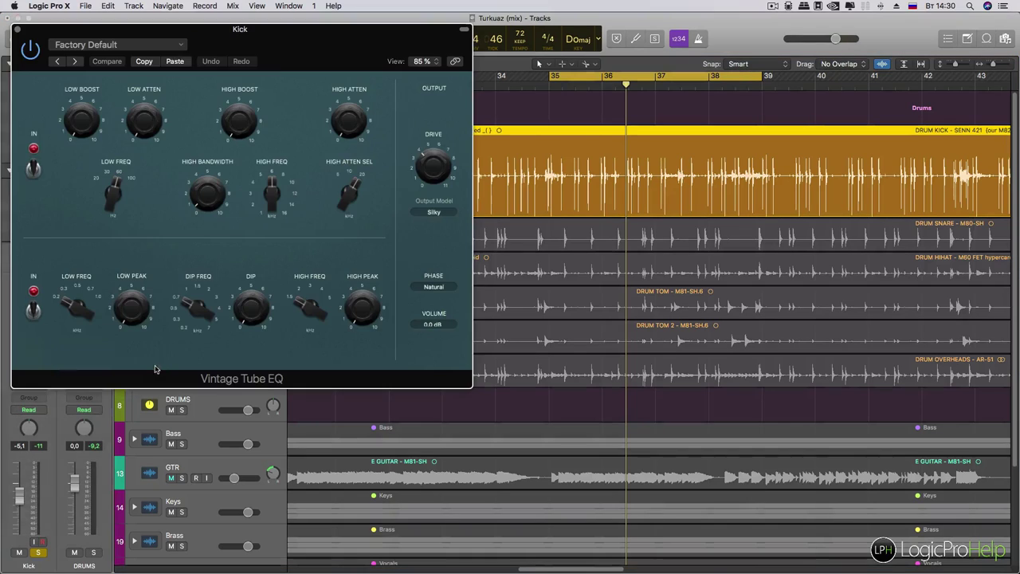
left_click_drag(262, 69, 576, 220)
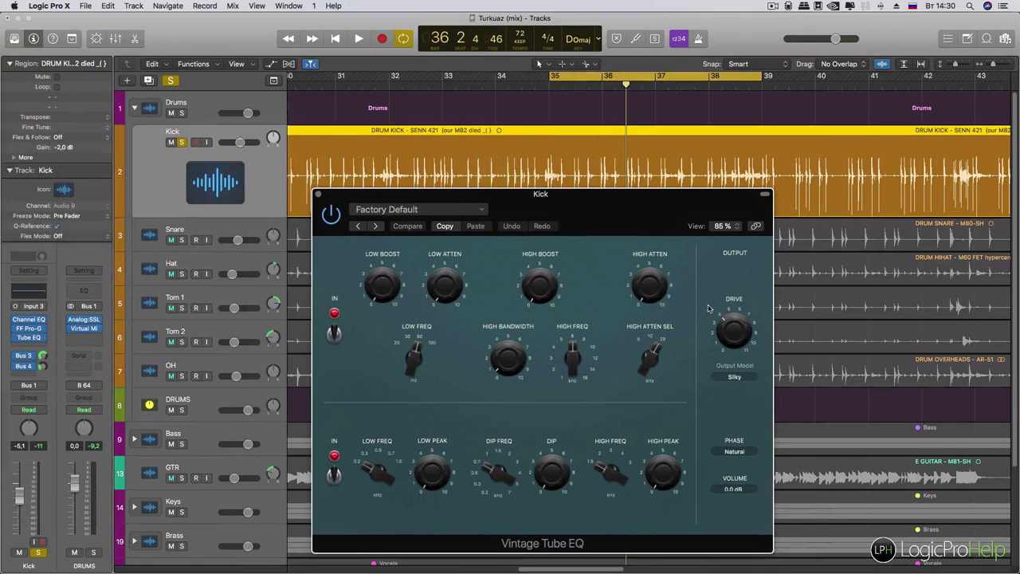
Set the Vintage Tube EQ's low boost to 6.0 at 60 Hz while listening to the Kick.
key("space")
left_click_drag(383, 281, 388, 227)
mouse_move(382, 293)
left_mouse_down()
mouse_move(389, 275)
mouse_move(380, 298)
left_mouse_up()
key("space")
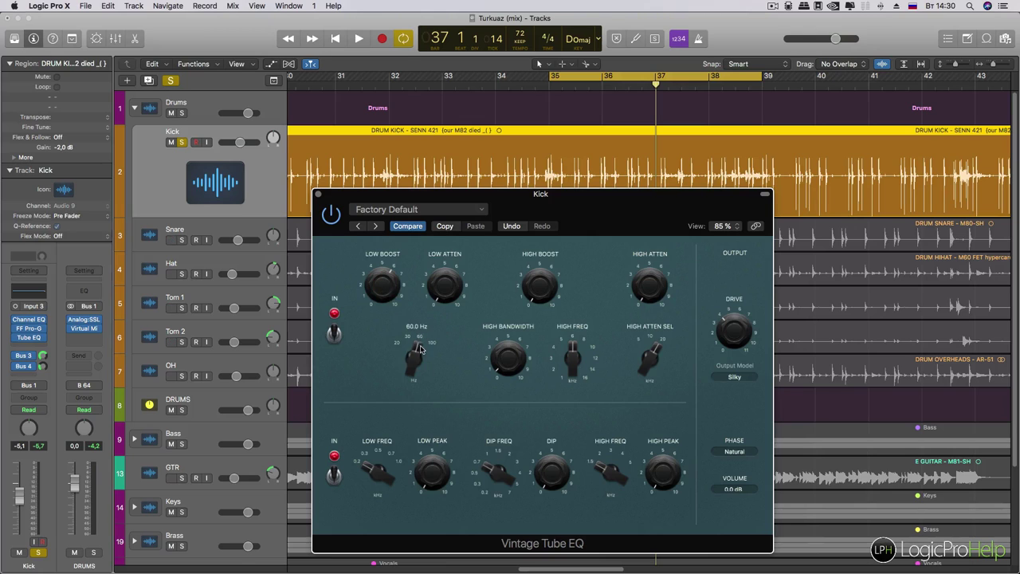
left_click_drag(380, 287, 393, 288)
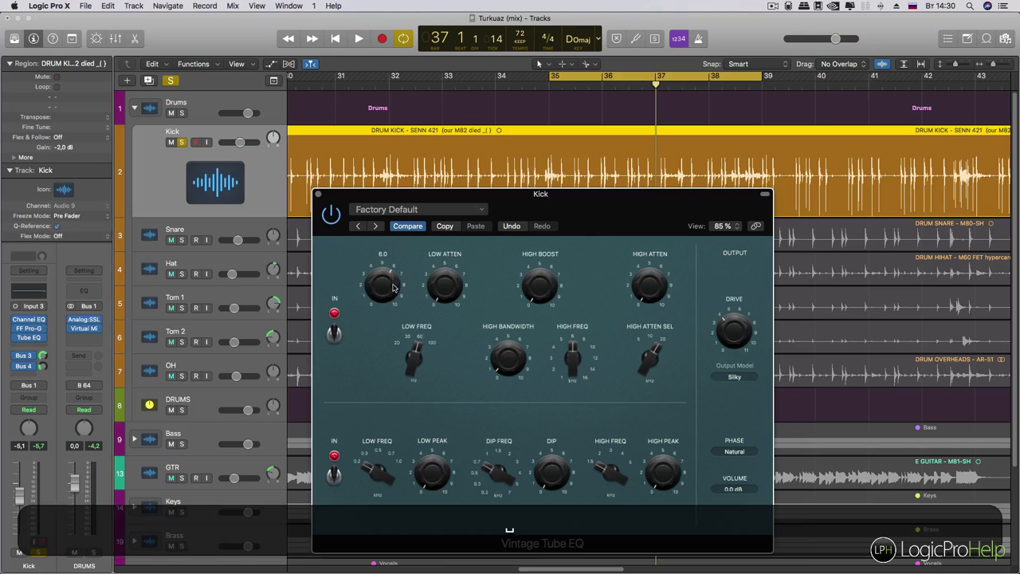
Set the Vintage Tube EQ's low attenuation to 8.3 while the Kick plays.
key("space")
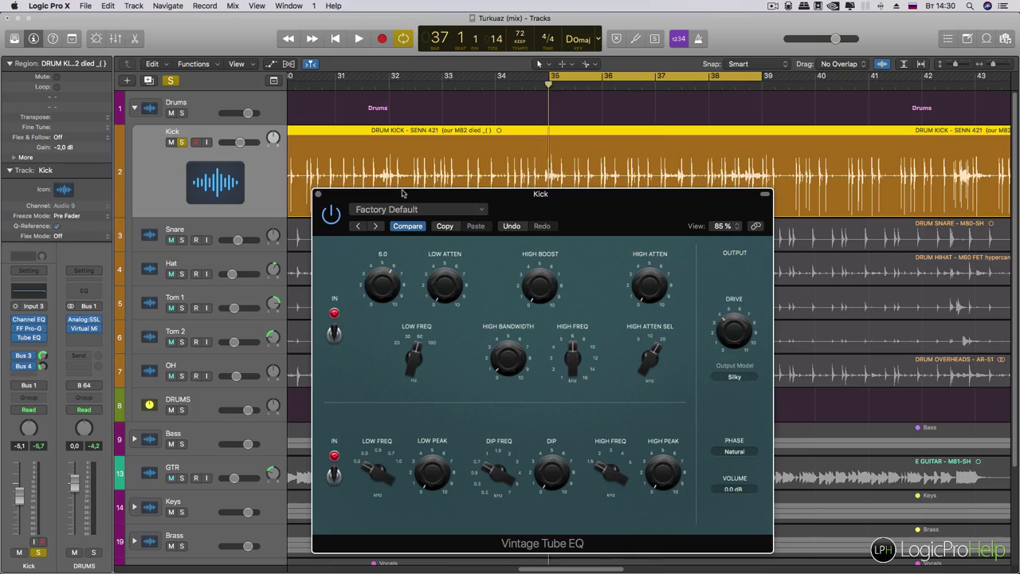
mouse_move(444, 299)
left_click_drag(444, 299, 444, 285)
left_click_drag(441, 235, 441, 213)
mouse_move(444, 279)
left_mouse_down()
mouse_move(444, 269)
mouse_move(445, 281)
left_mouse_up()
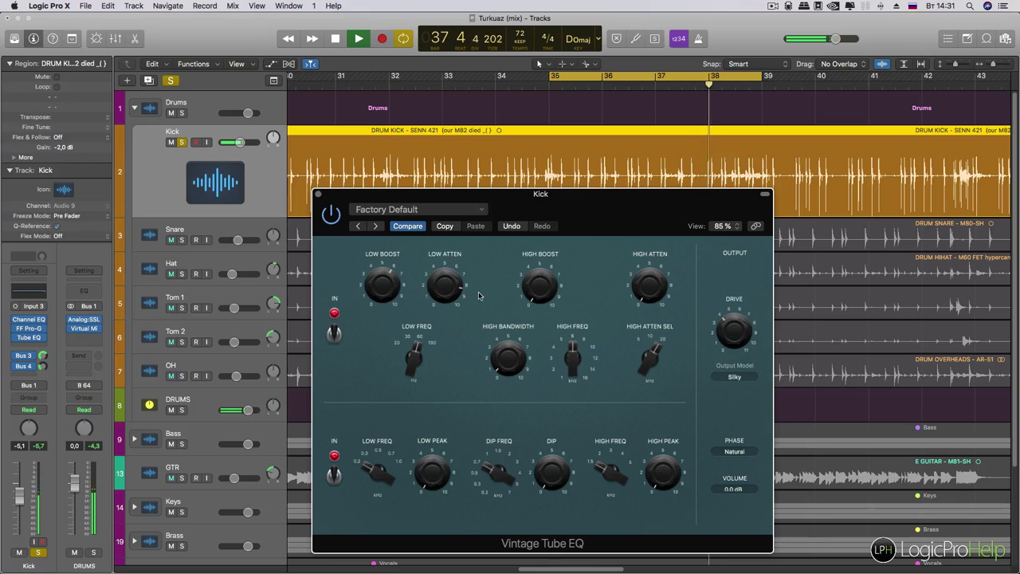
Compare the playing Kick with the Vintage Tube EQ bypassed and enabled, and stop playback with it enabled.
left_click(333, 221)
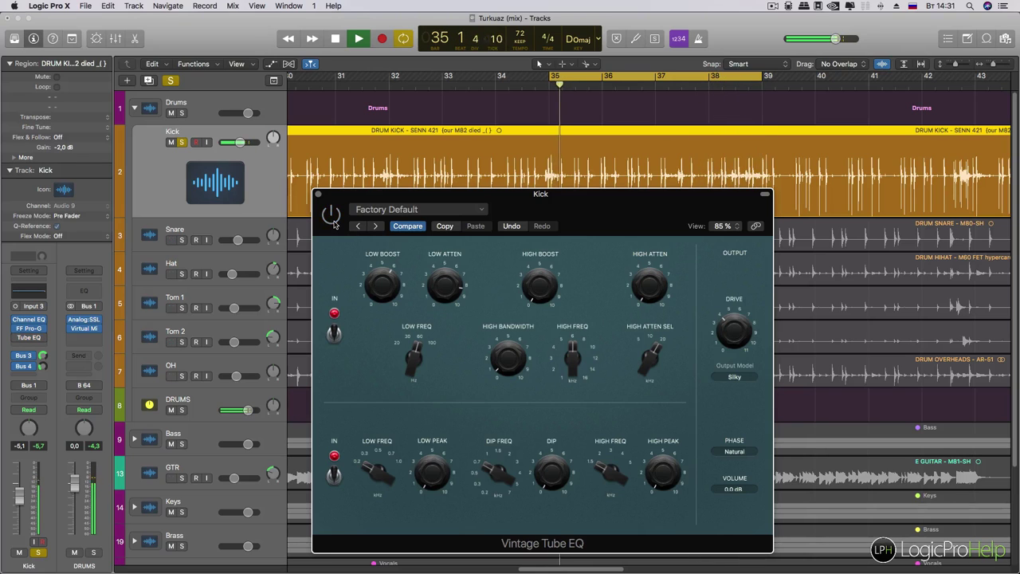
left_click(334, 224)
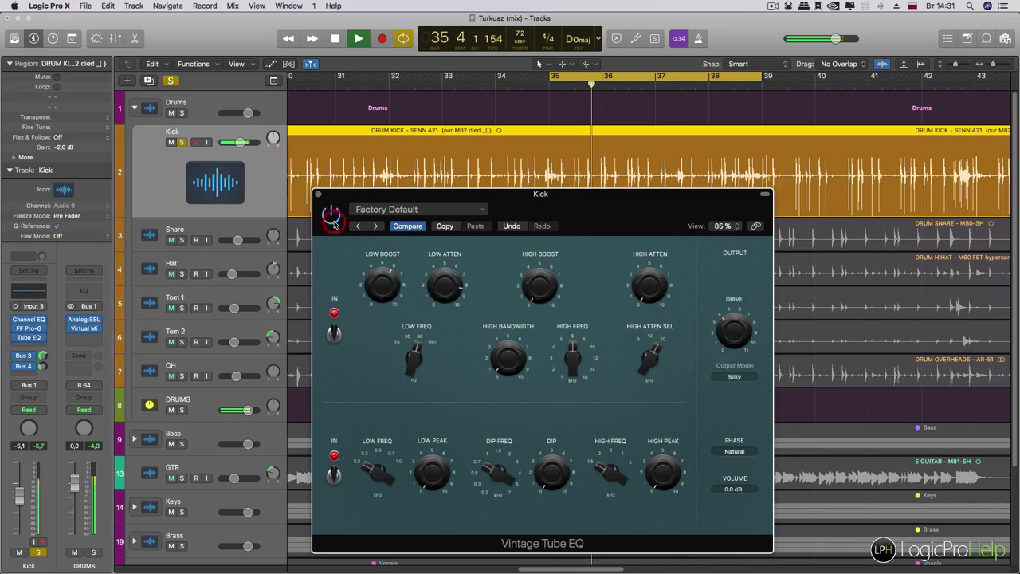
left_click(334, 224)
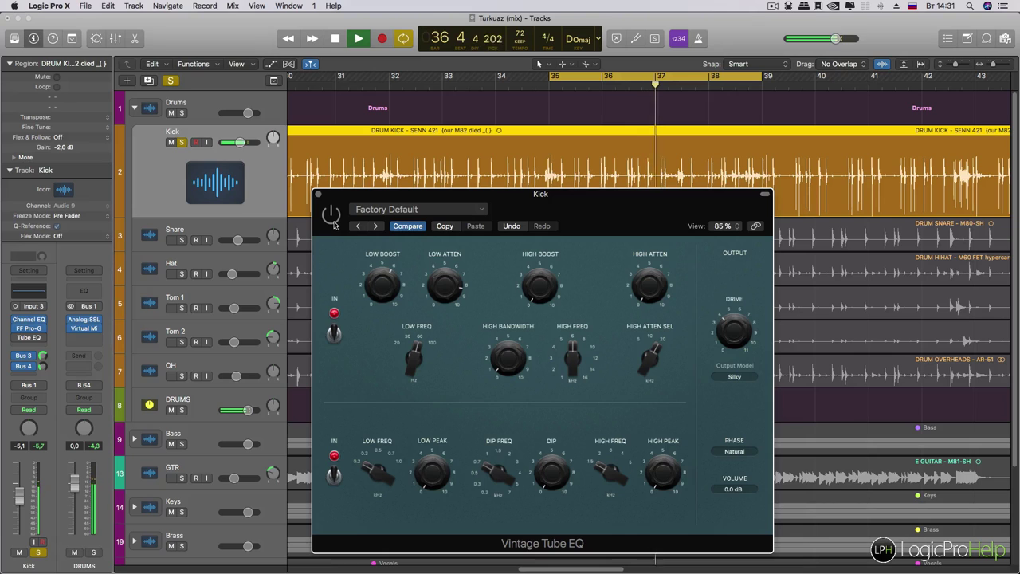
left_click(334, 224)
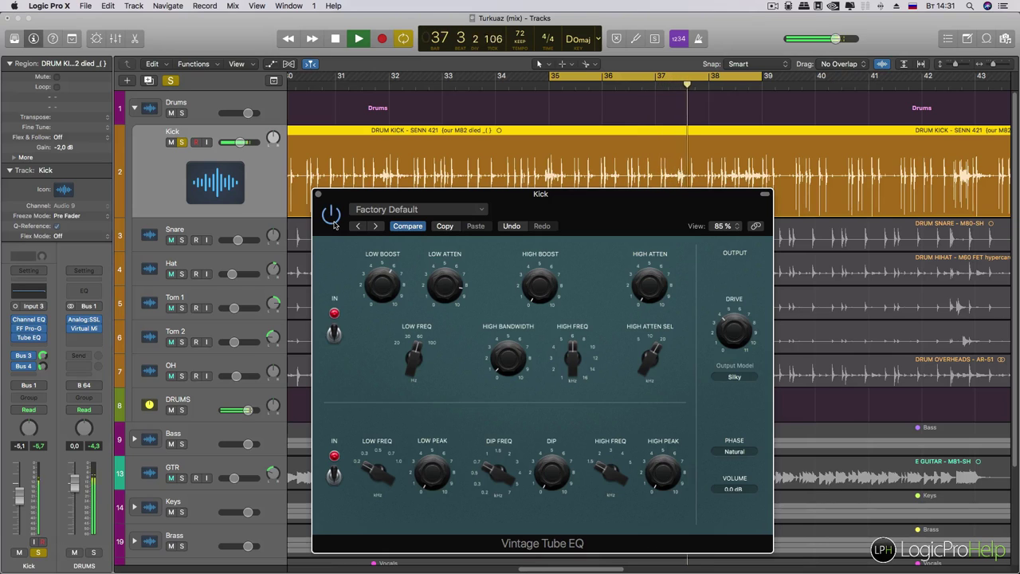
key("space")
Raise the Vintage Tube EQ's high boost, widen the high bandwidth to about 5 and set the high frequency to 3.266 kHz.
left_click(376, 284)
left_click_drag(378, 284, 378, 284)
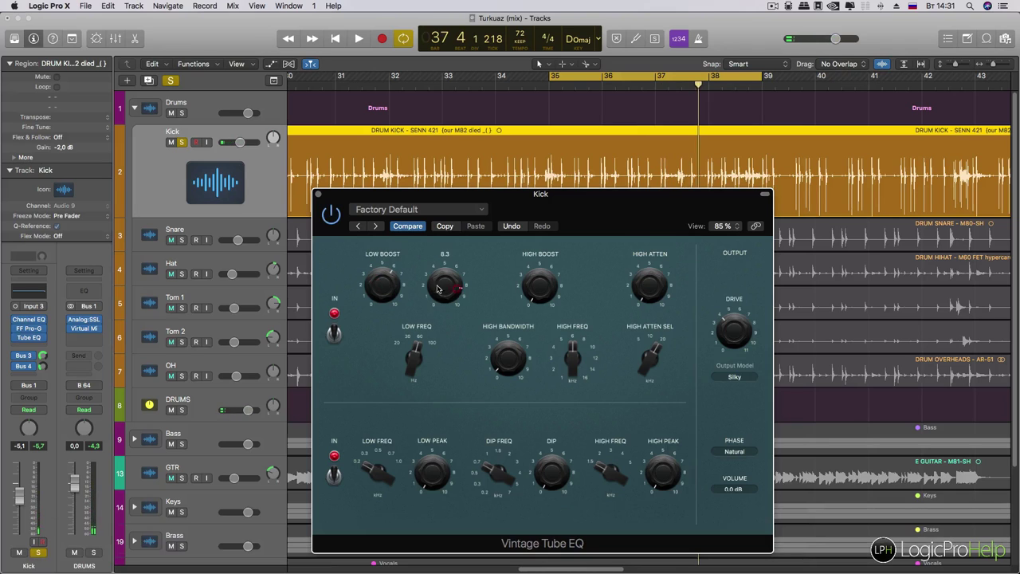
left_click_drag(531, 303, 534, 274)
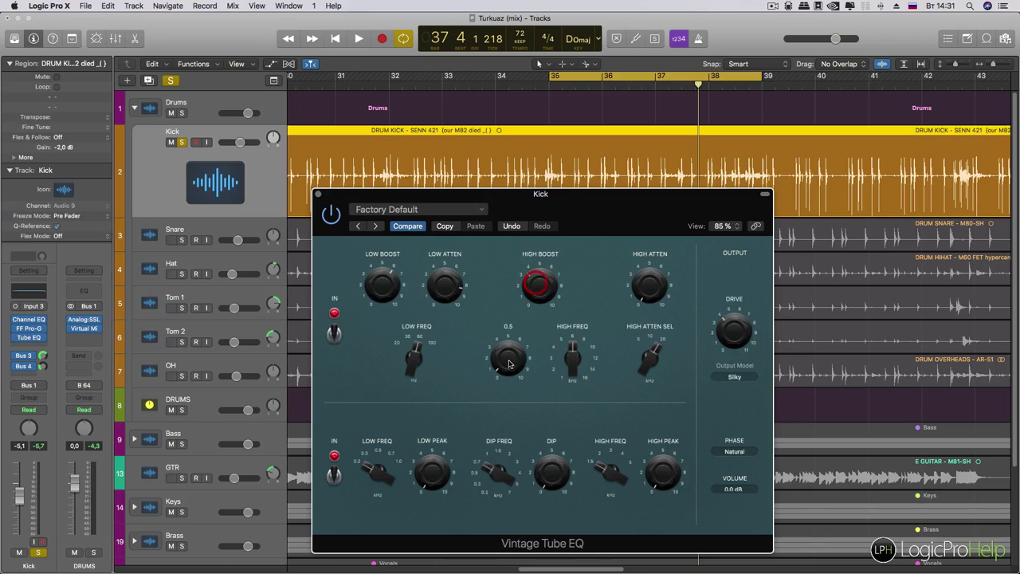
left_click_drag(519, 347, 500, 341)
left_click_drag(554, 338, 556, 389)
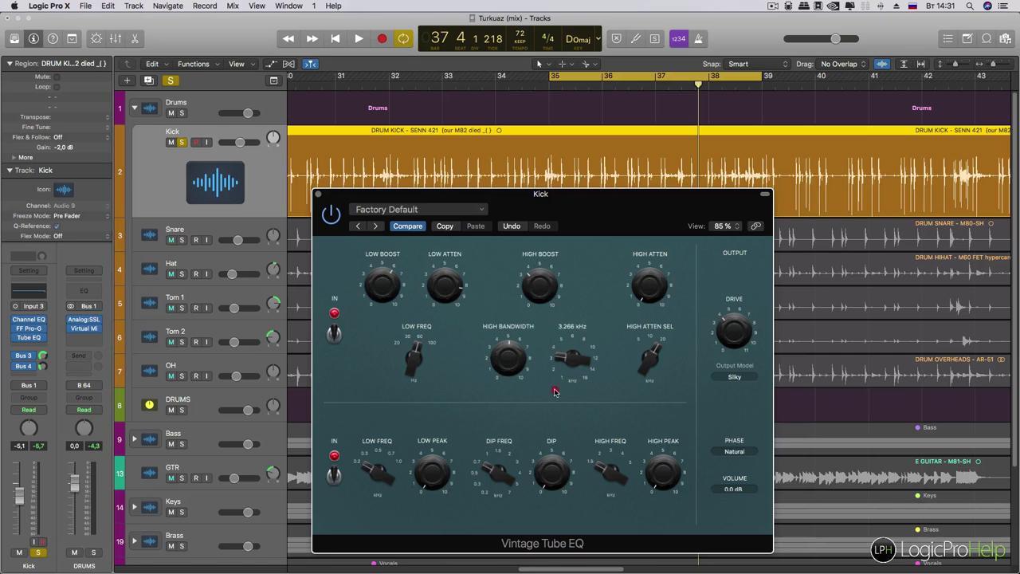
Set the high boost to 5.8 while listening to the Kick, and stop playback.
key("space")
scroll(540, 273, "up", 2)
key("space")
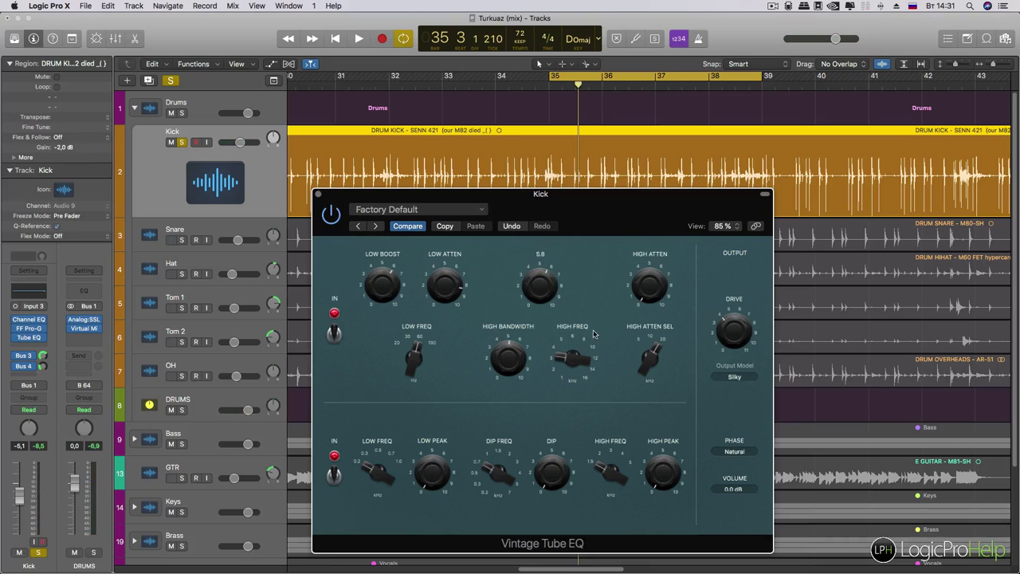
mouse_move(503, 367)
mouse_move(576, 339)
mouse_move(509, 335)
mouse_move(547, 266)
mouse_move(655, 362)
mouse_move(644, 311)
left_click(659, 314)
Set the low attenuation to 8.1 and the high boost to 6.8, and adjust the output drive, while playing the Kick.
left_click(444, 295)
key("space")
left_click_drag(540, 292, 541, 288)
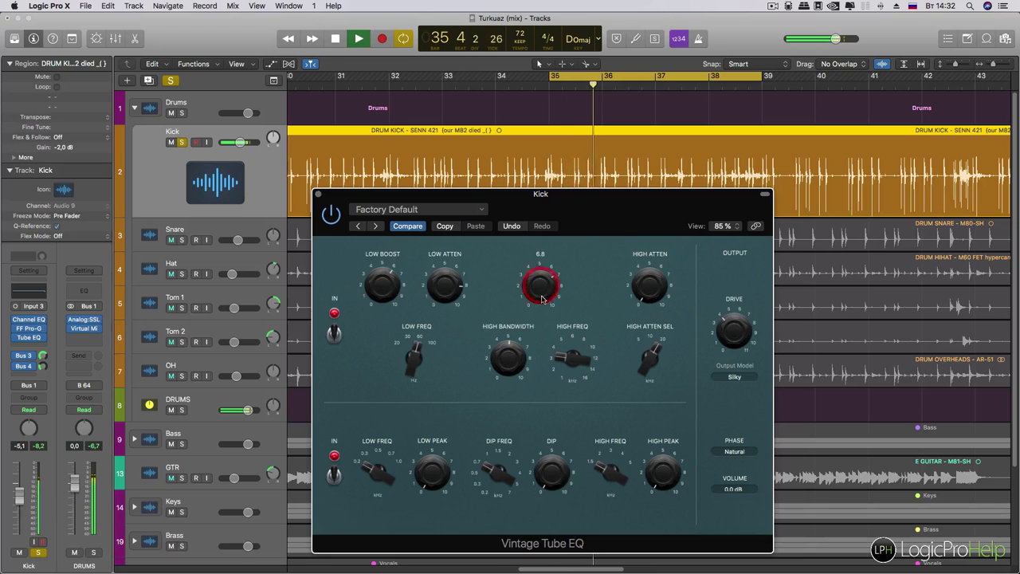
left_click_drag(734, 331, 735, 331)
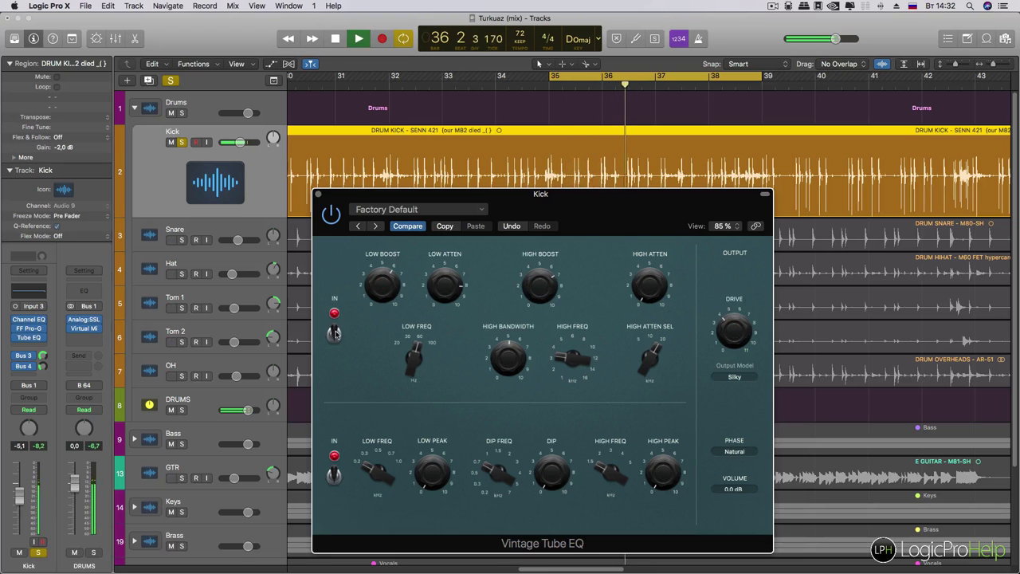
Compare the Kick with the whole Vintage Tube EQ bypassed and enabled, leaving the plug-in enabled.
key("space")
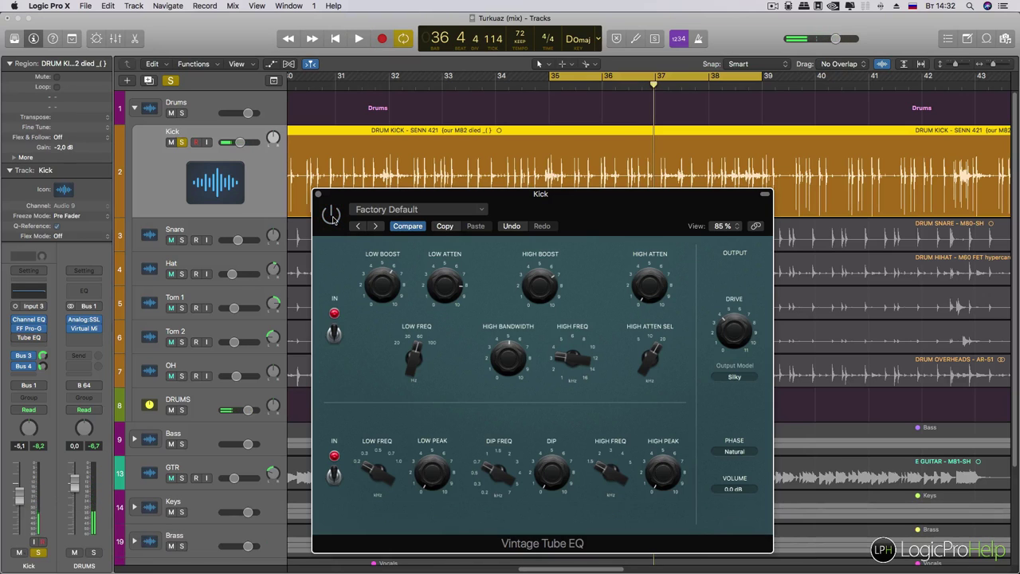
key("space")
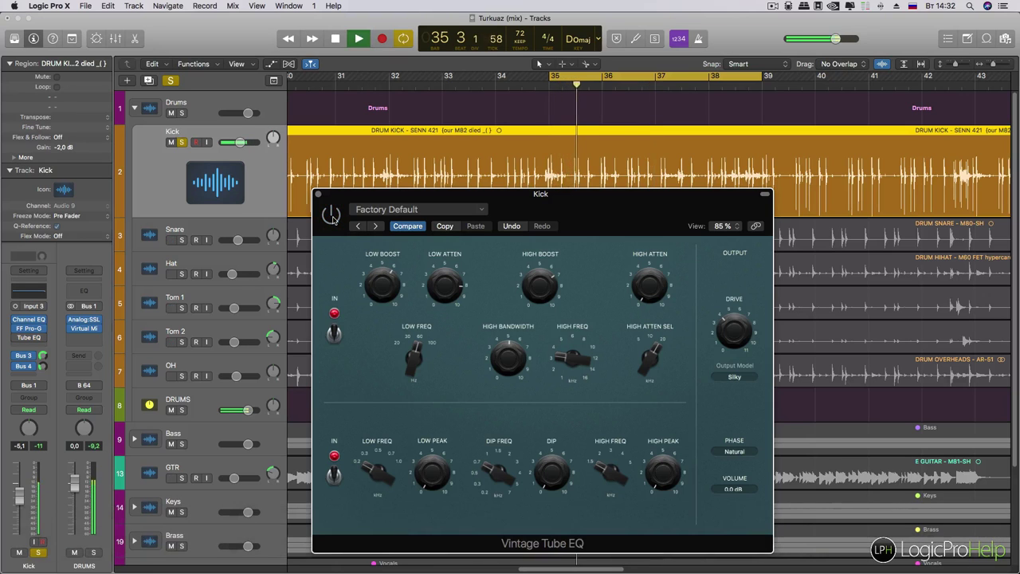
left_click(334, 220)
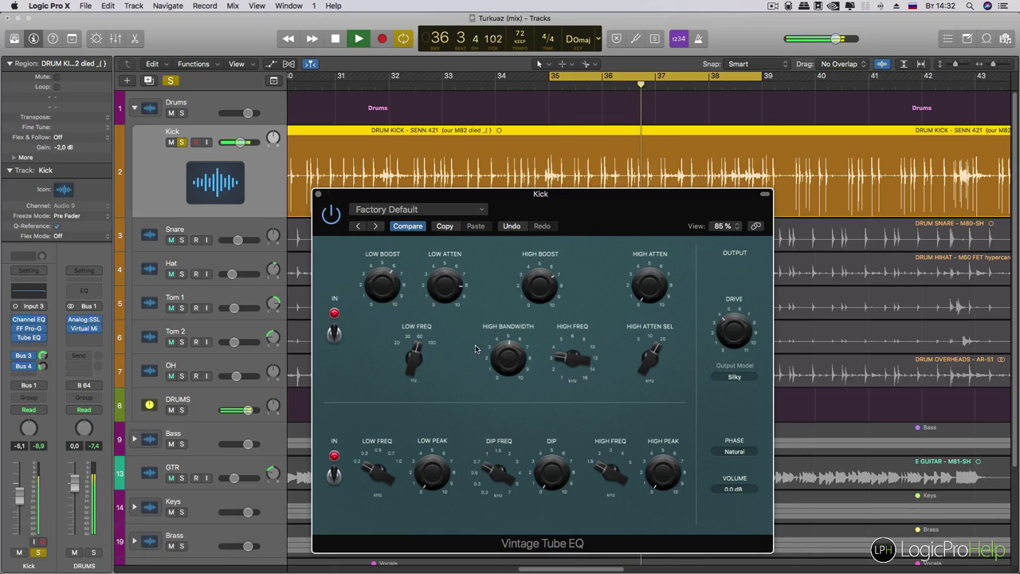
Reduce the high boost to 5.0 and set the low boost to 6.2 while the Kick plays.
mouse_move(536, 291)
left_click_drag(534, 297, 530, 312)
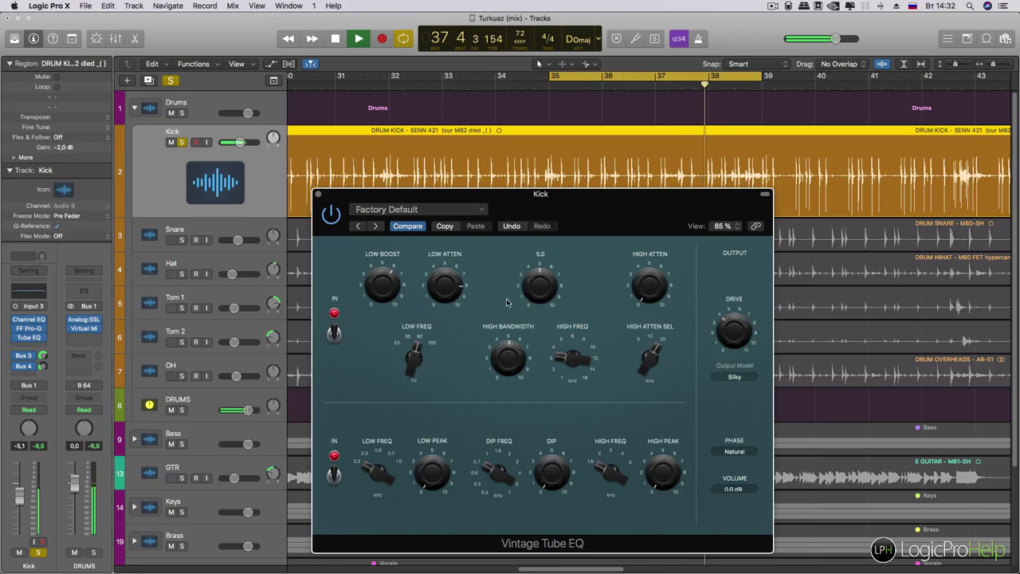
left_click_drag(386, 282, 386, 281)
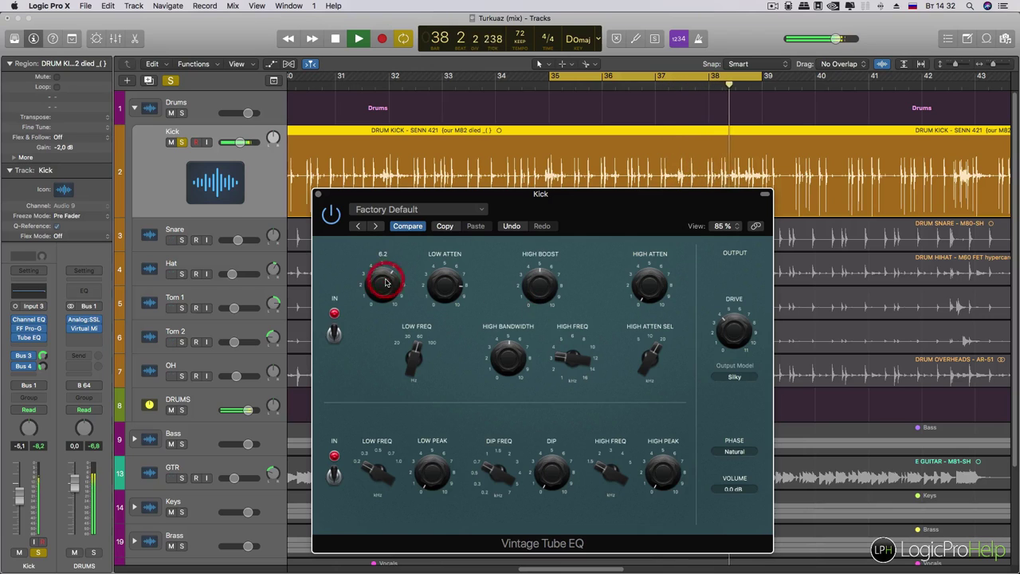
Compare the Kick with the Vintage Tube EQ's upper section switched out and in, and stop playback with it in.
left_click(334, 335)
key("space")
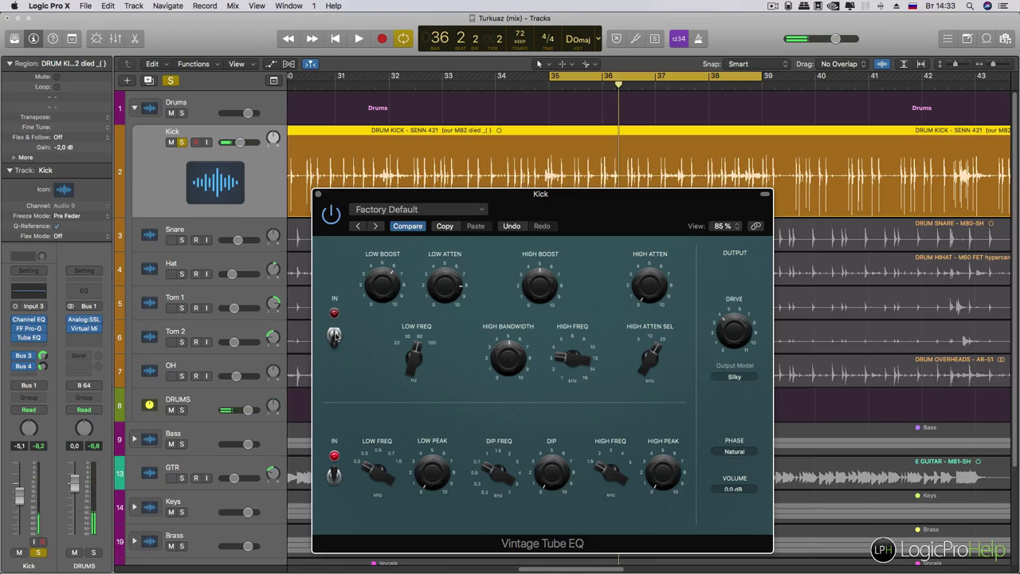
left_click_drag(400, 199, 392, 192)
mouse_move(383, 279)
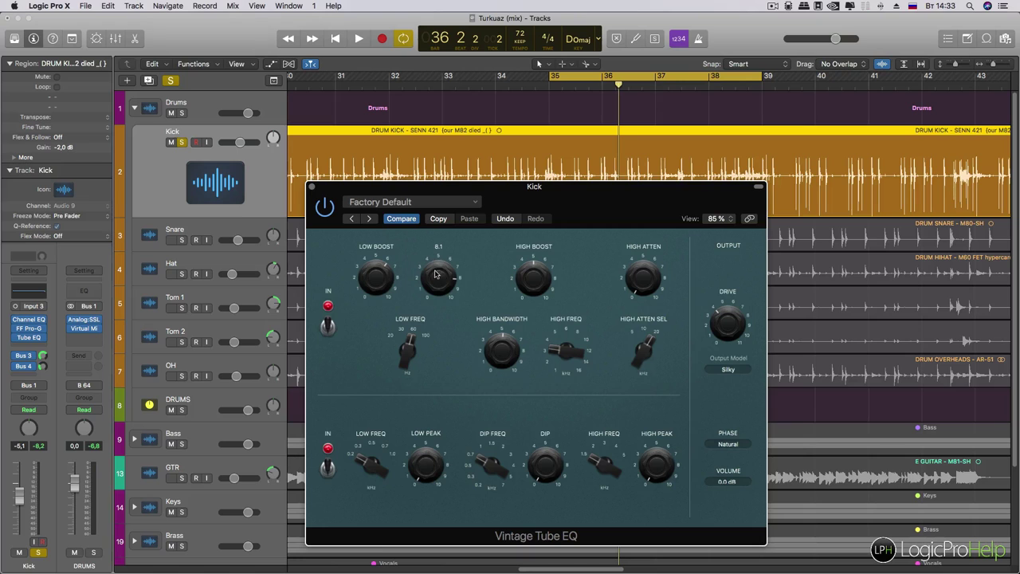
key("space")
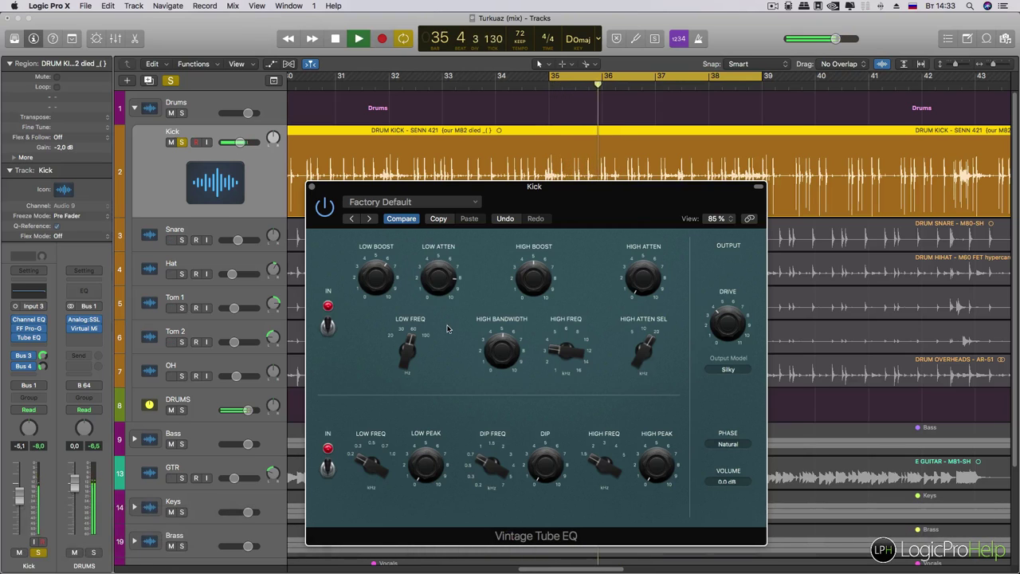
key("space")
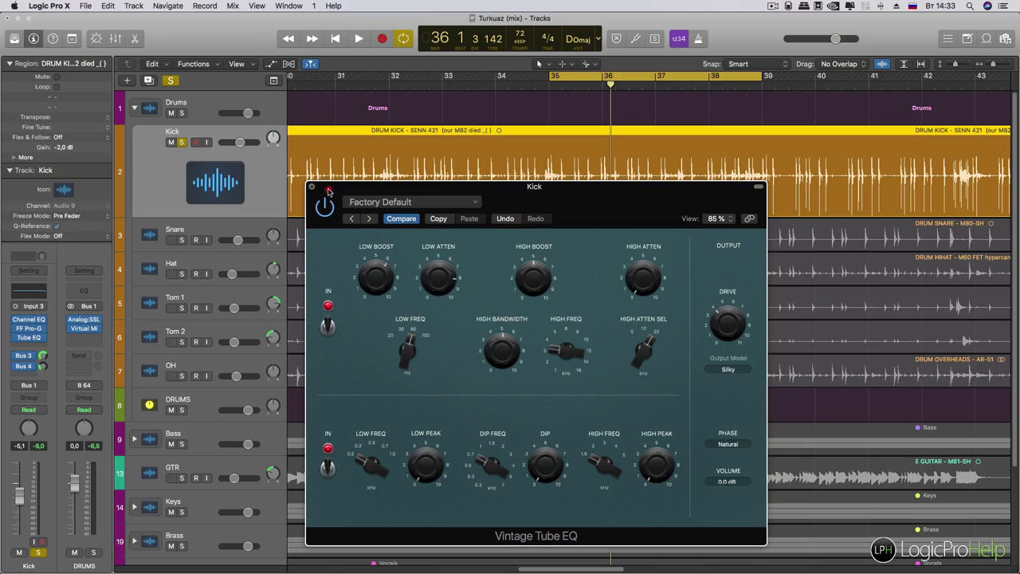
Insert a Vintage Console EQ after the Tube EQ on the Kick track, view its controls, and remove it again.
left_click_drag(334, 191, 363, 170)
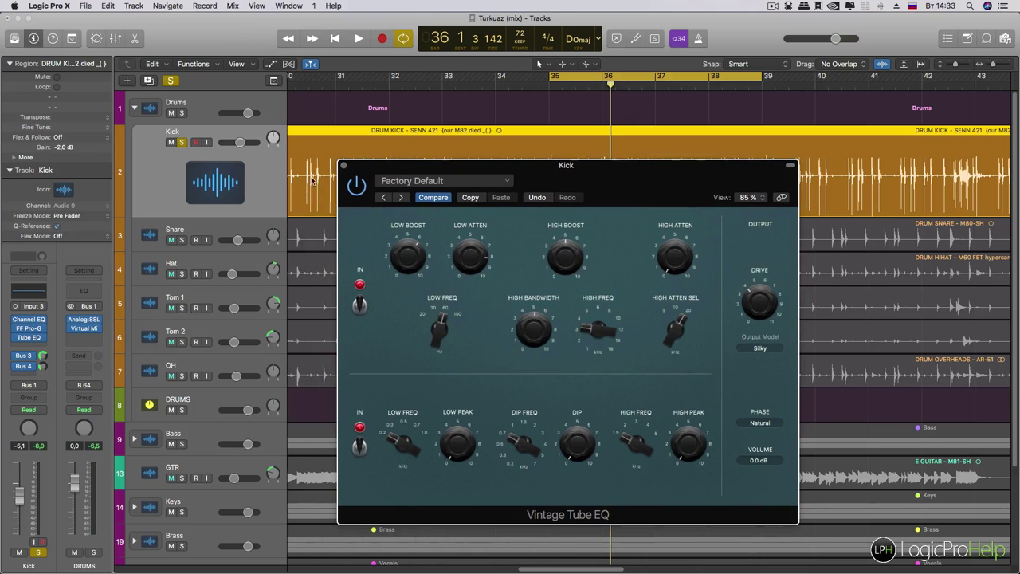
left_click_drag(376, 169, 375, 168)
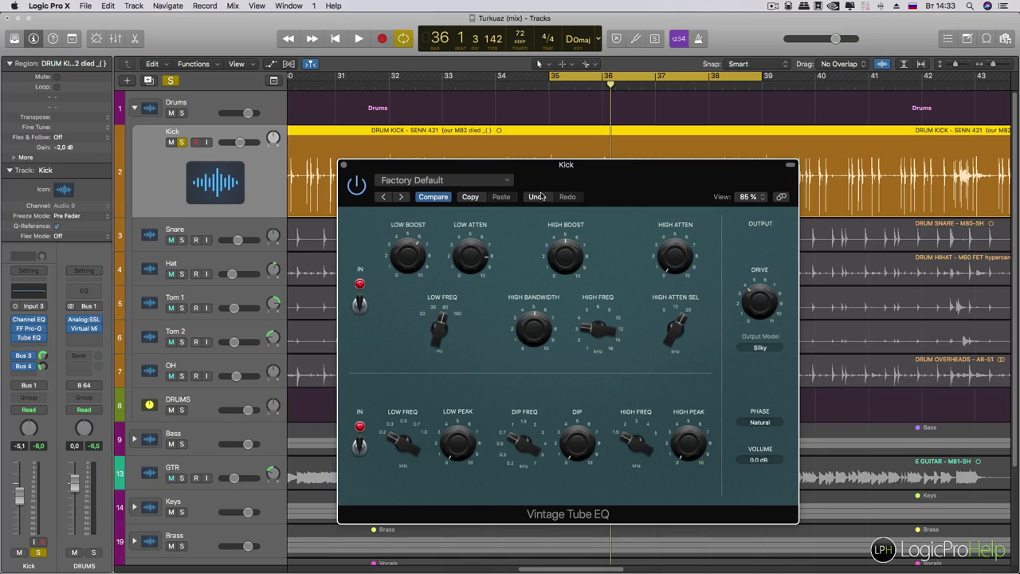
left_click_drag(544, 181, 528, 179)
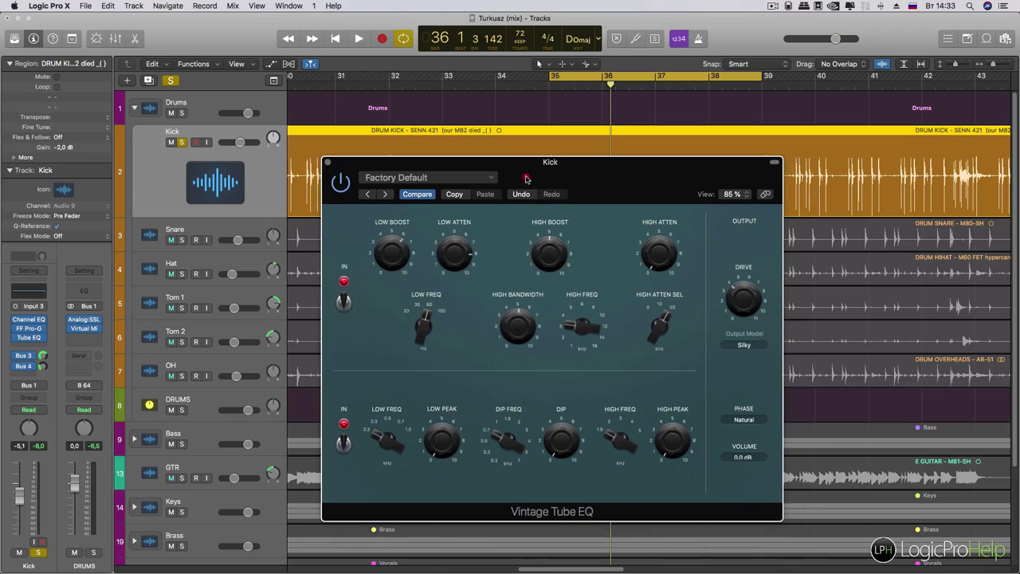
left_click(38, 345)
mouse_move(53, 443)
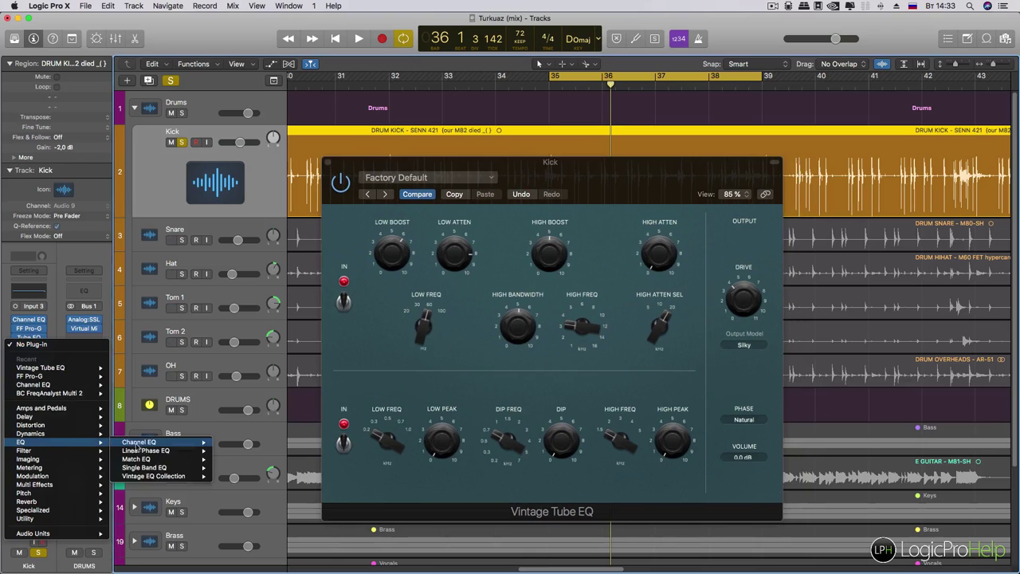
mouse_move(144, 478)
left_click(269, 477)
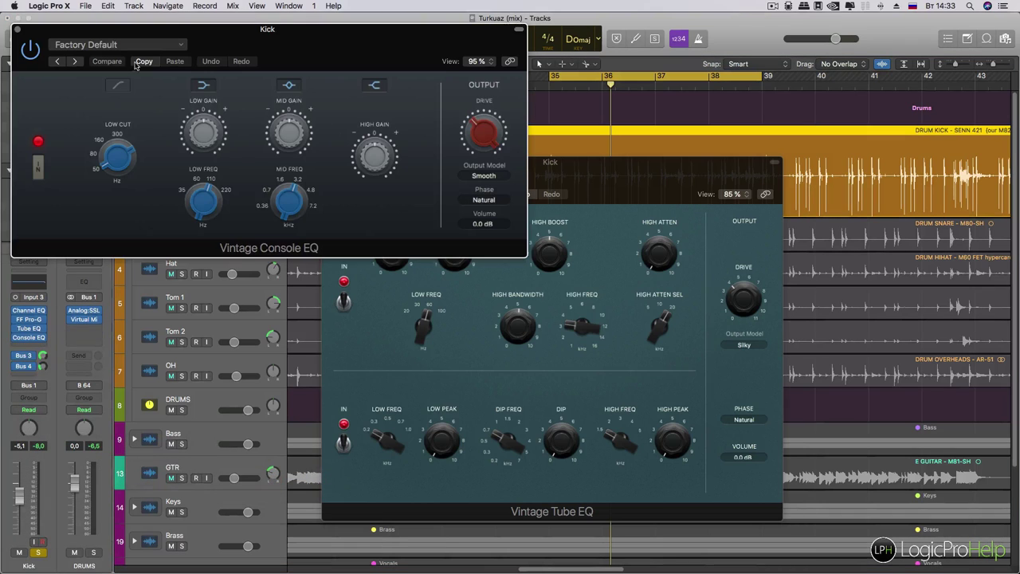
left_click(17, 32)
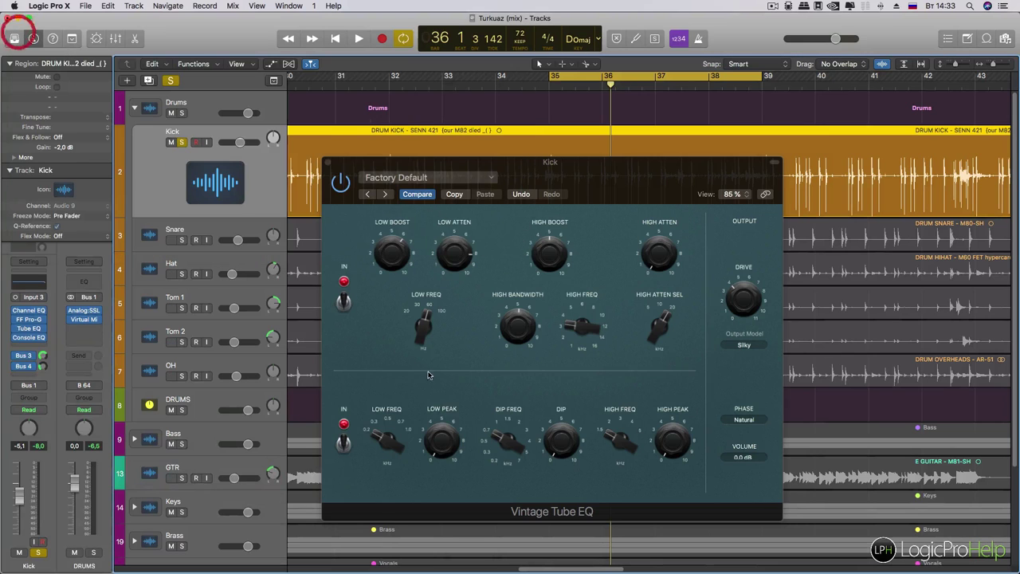
left_click(45, 338)
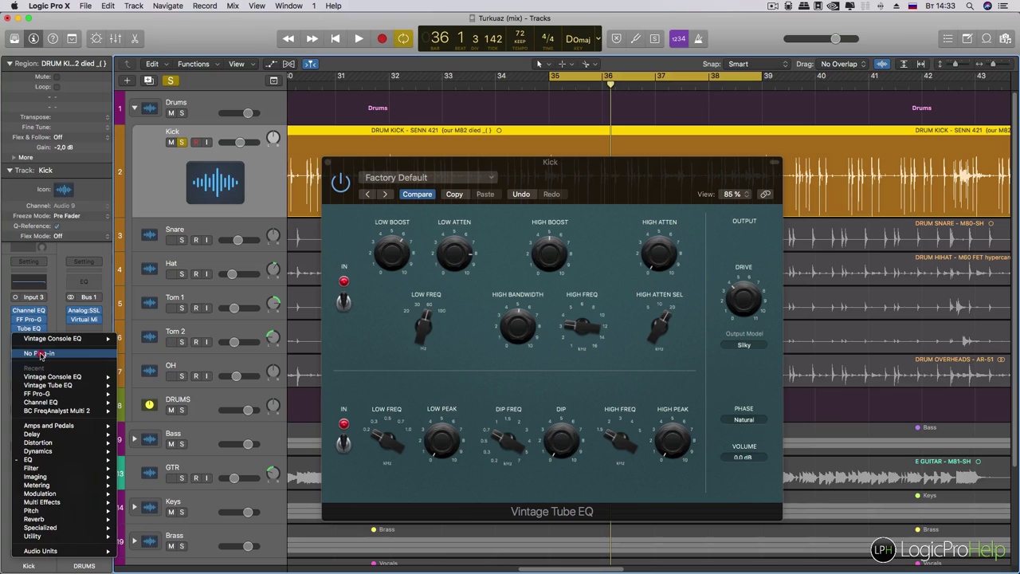
left_click(41, 354)
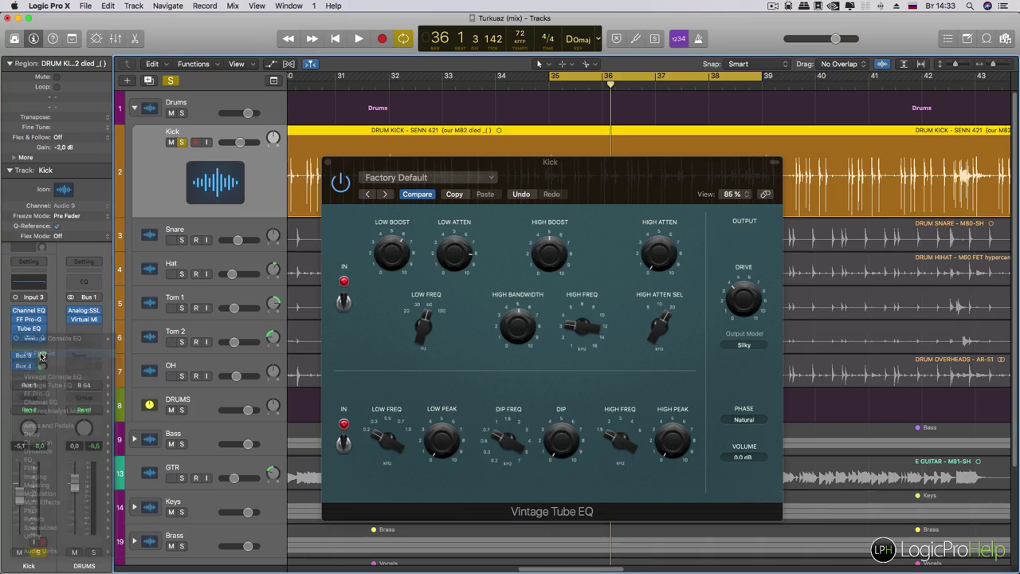
Set the Vintage Tube EQ's low boost to about 5 and its low attenuation to 7.2.
left_click_drag(545, 158, 502, 105)
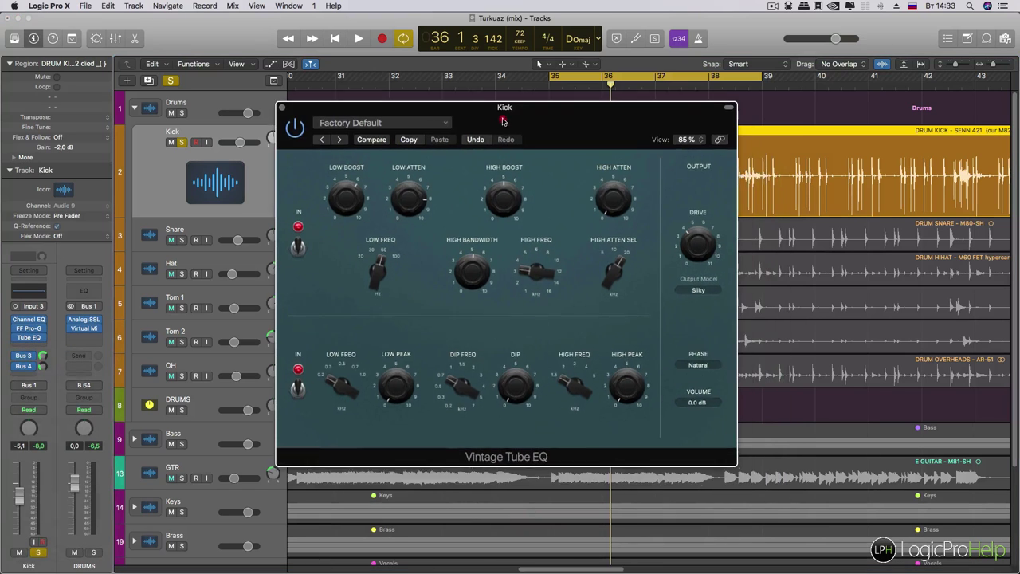
left_click_drag(573, 125, 544, 144)
mouse_move(329, 224)
left_click_drag(328, 224, 318, 231)
mouse_move(375, 223)
mouse_move(388, 225)
left_mouse_down()
mouse_move(390, 239)
mouse_move(388, 229)
left_mouse_up()
left_click_drag(482, 228, 480, 233)
left_click(444, 291)
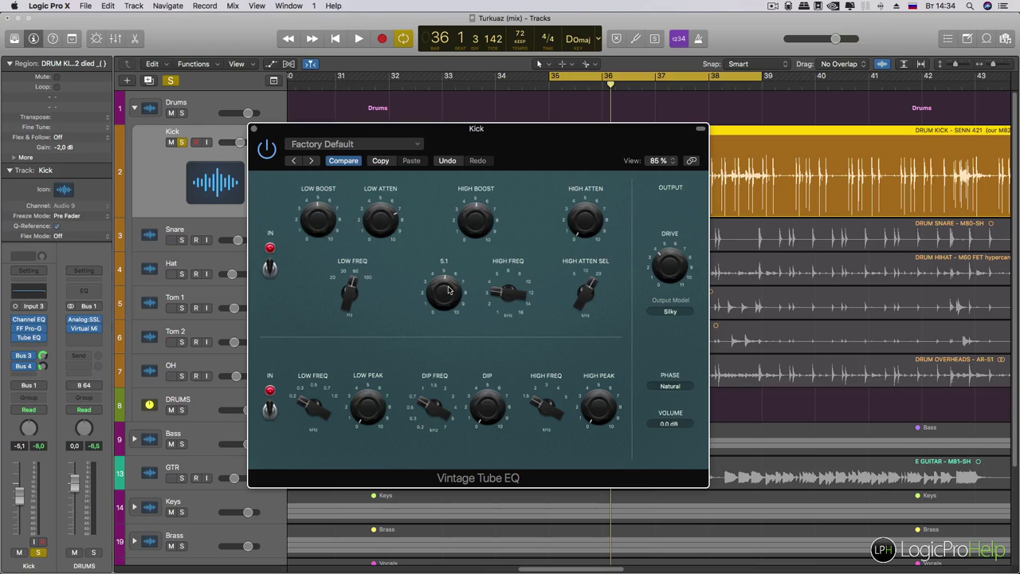
Set the low frequency to 100 Hz and reduce the low boost to about 3 and the low attenuation to just above 2.
left_click_drag(447, 132, 542, 124)
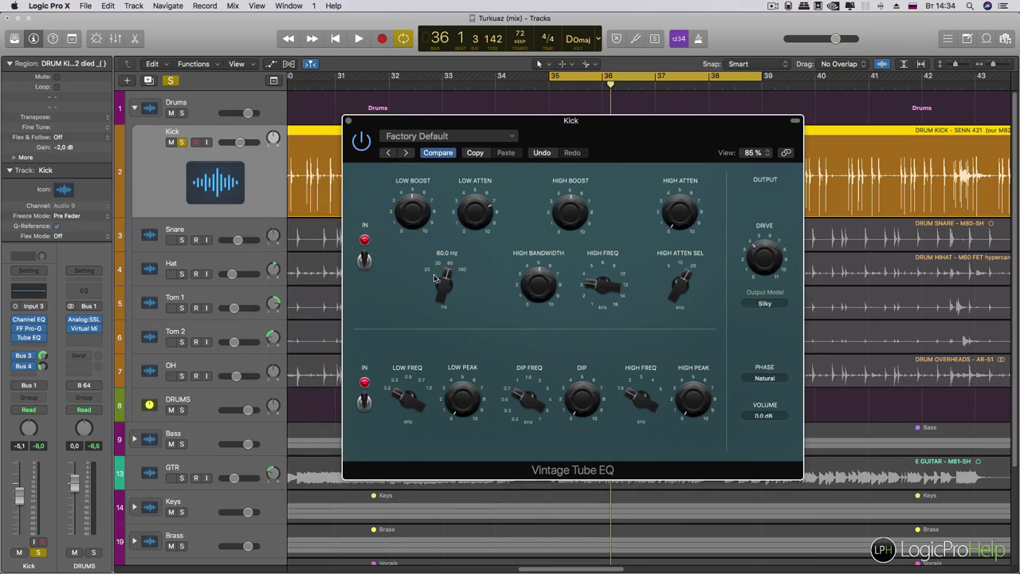
left_click_drag(401, 126, 368, 132)
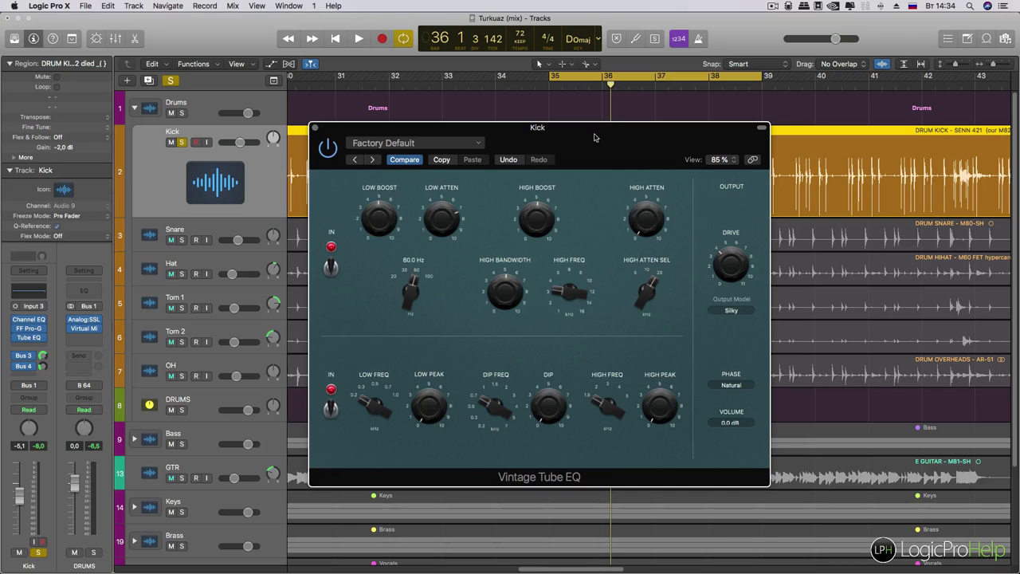
left_click_drag(541, 193, 522, 176)
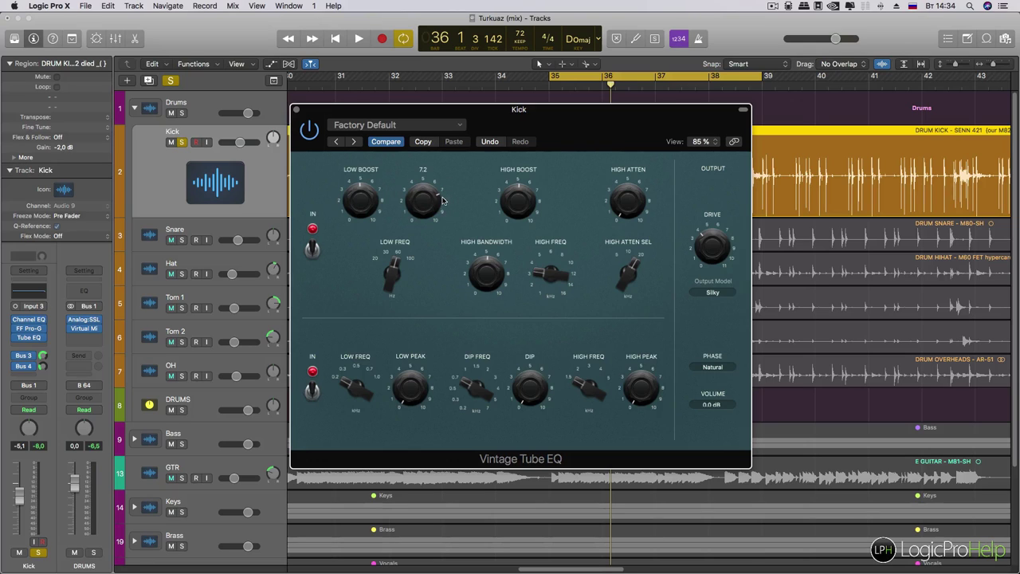
mouse_move(520, 217)
mouse_move(427, 233)
left_click_drag(397, 270, 410, 231)
left_click_drag(357, 196, 421, 220)
left_click(431, 198)
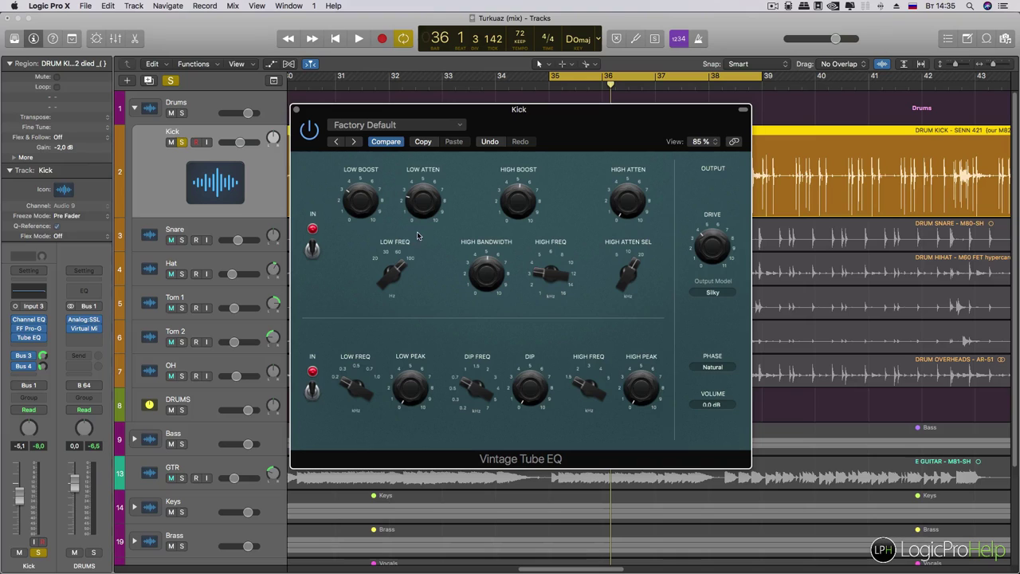